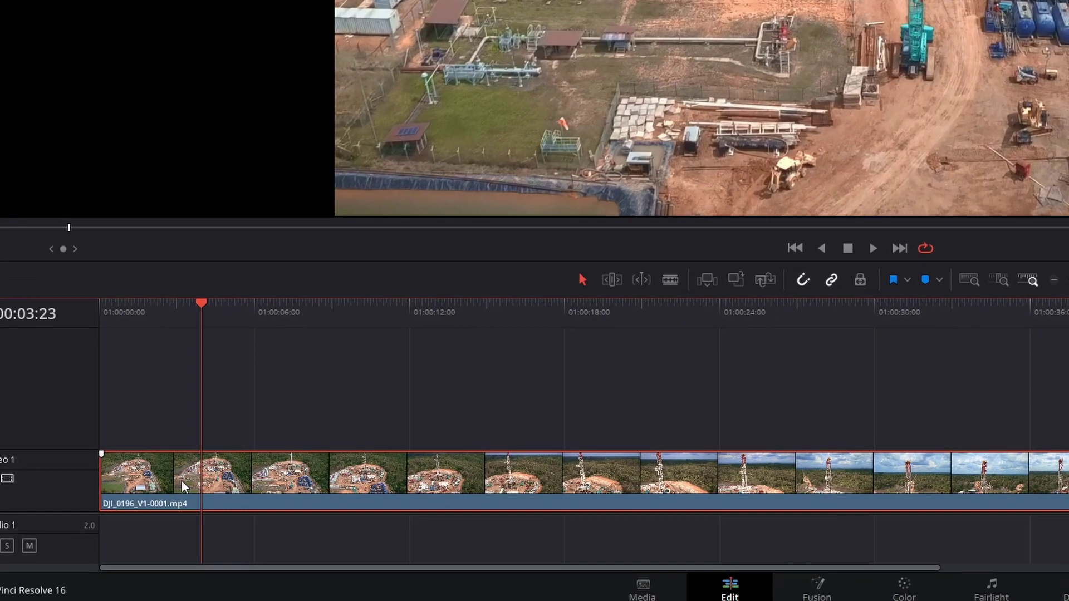
Show the retime controls on the DJI_0196_V1-0001.mp4 clip in the timeline
right_click(143, 530)
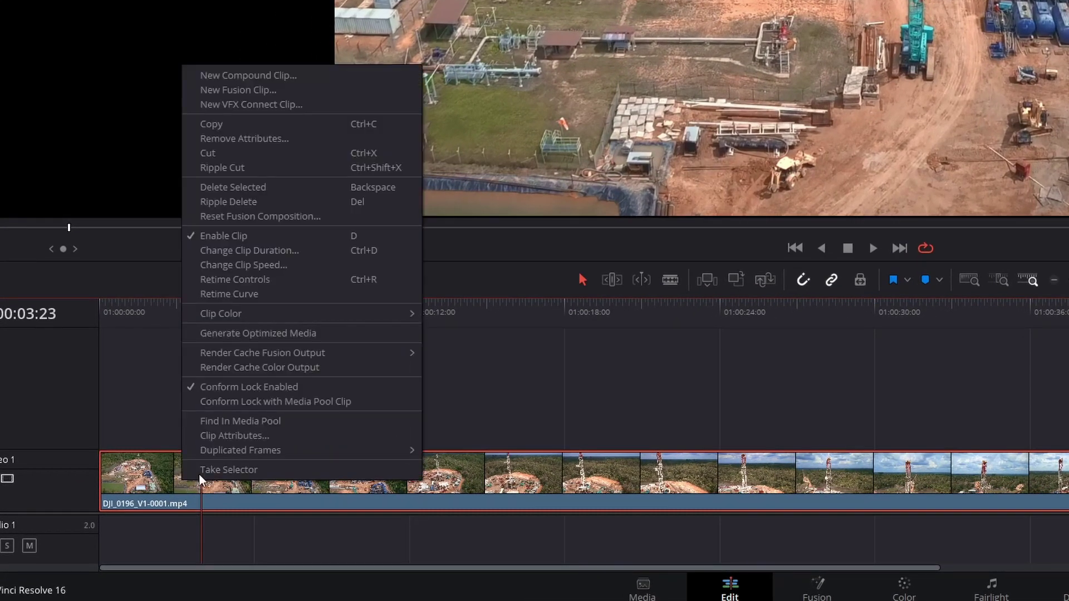
left_click(311, 279)
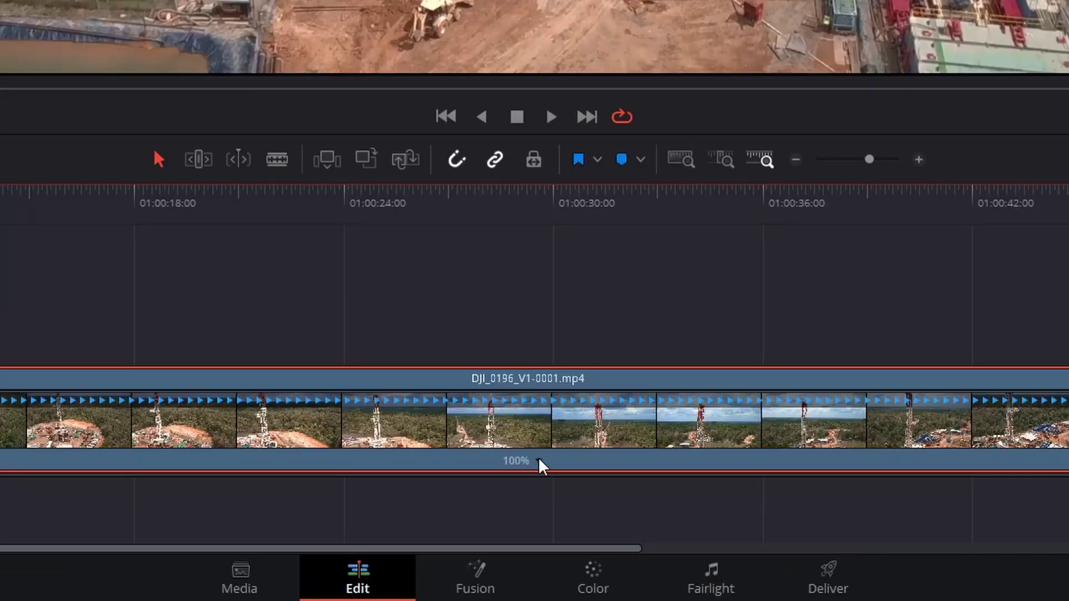
Try changing the whole clip's speed to 800% and play it back from the start of the timeline
left_click(538, 460)
mouse_move(647, 440)
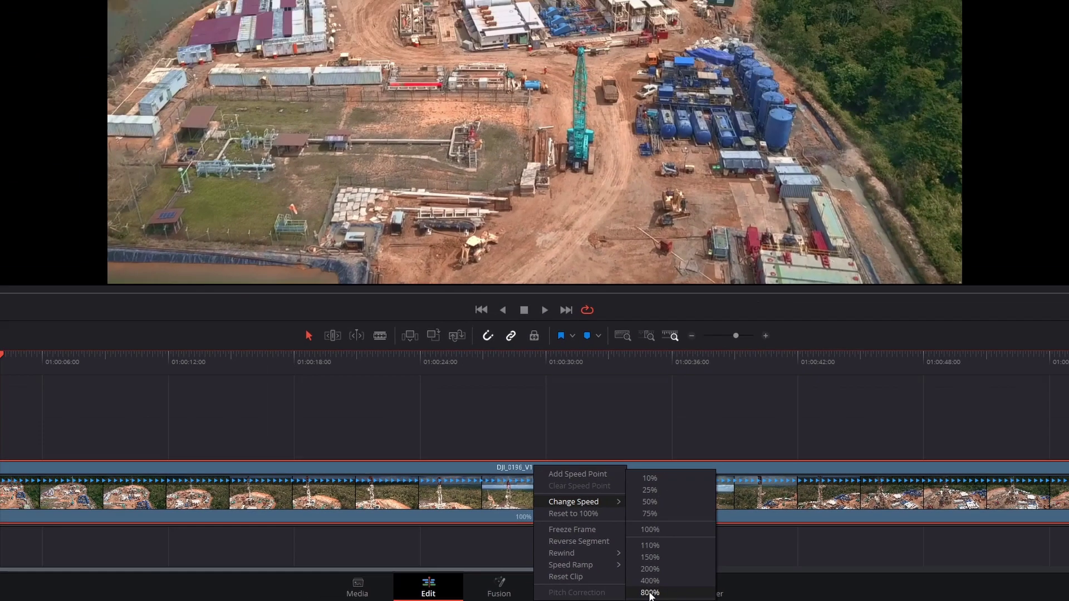
left_click(649, 593)
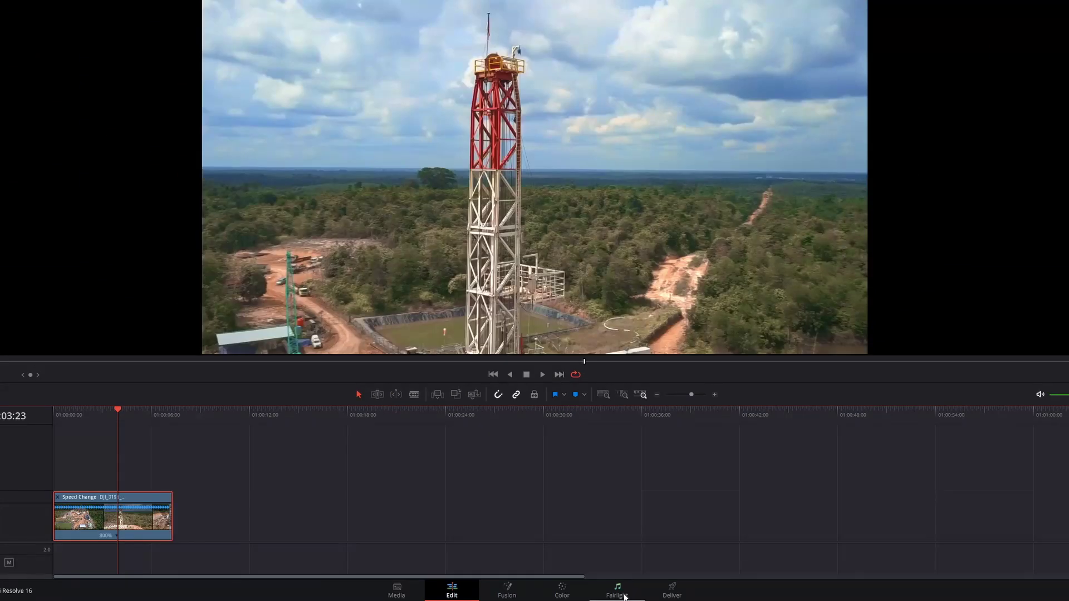
key("Home")
key("space")
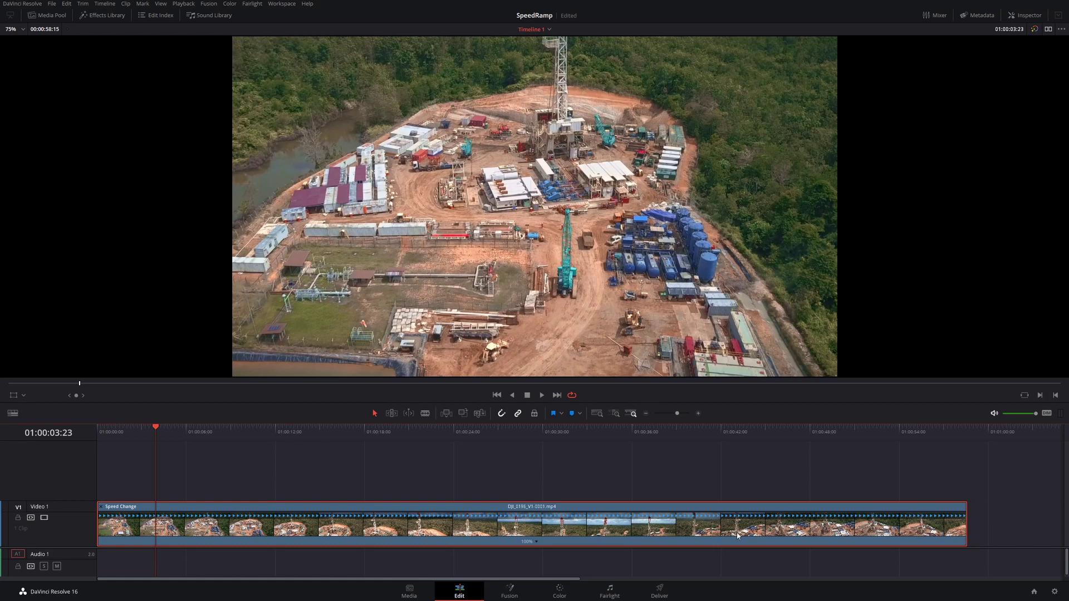
key("ctrl+s")
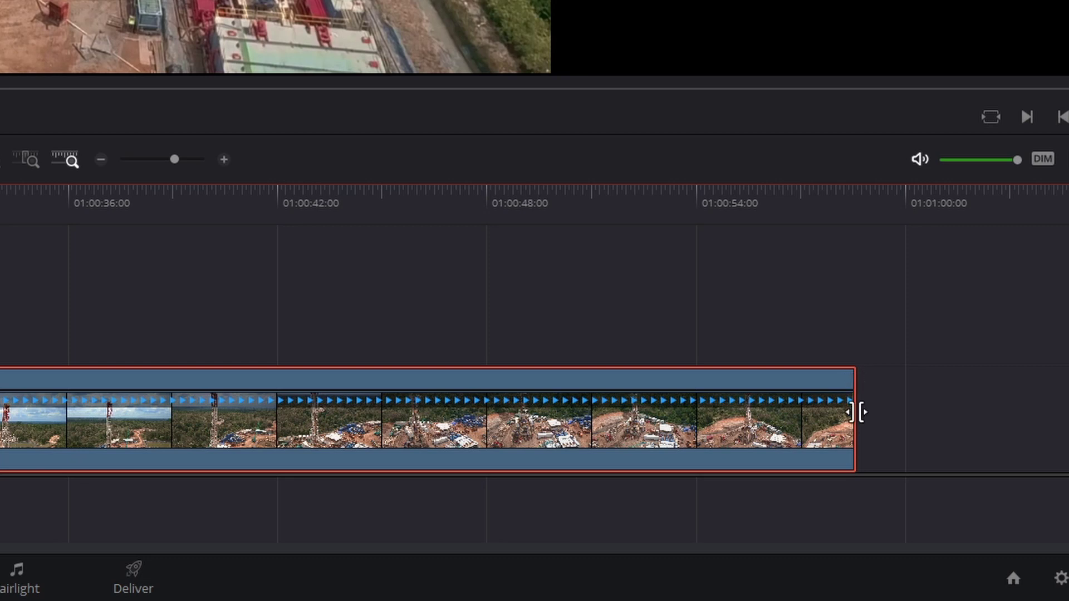
Try speeding up the whole clip to over 2200% by pulling its end towards the timeline start, and undo it
left_click_drag(851, 379, 0, 420)
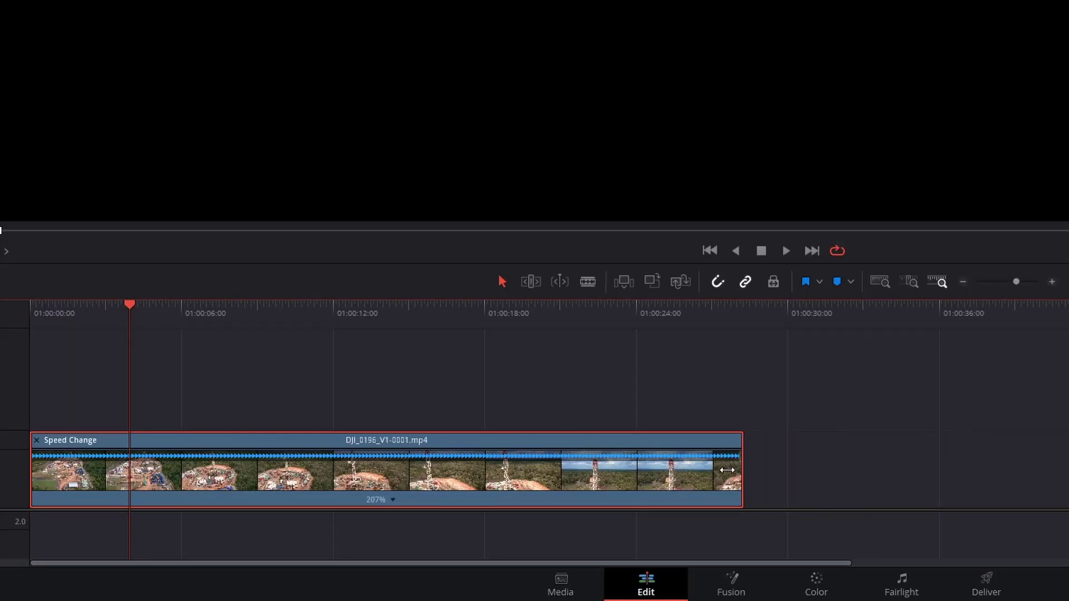
left_click_drag(727, 470, 92, 448)
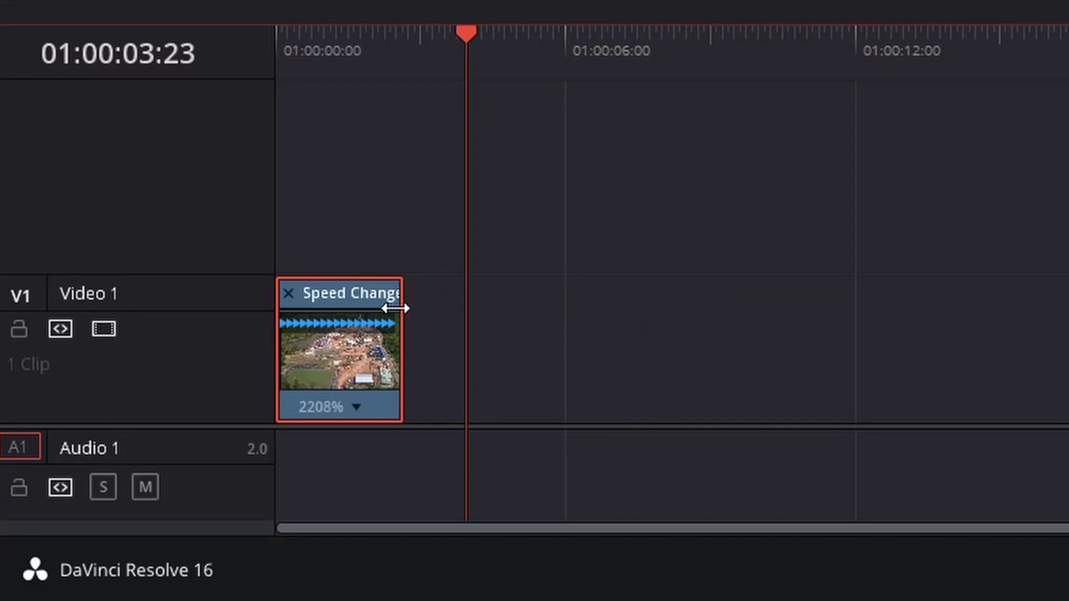
left_click_drag(395, 308, 393, 308)
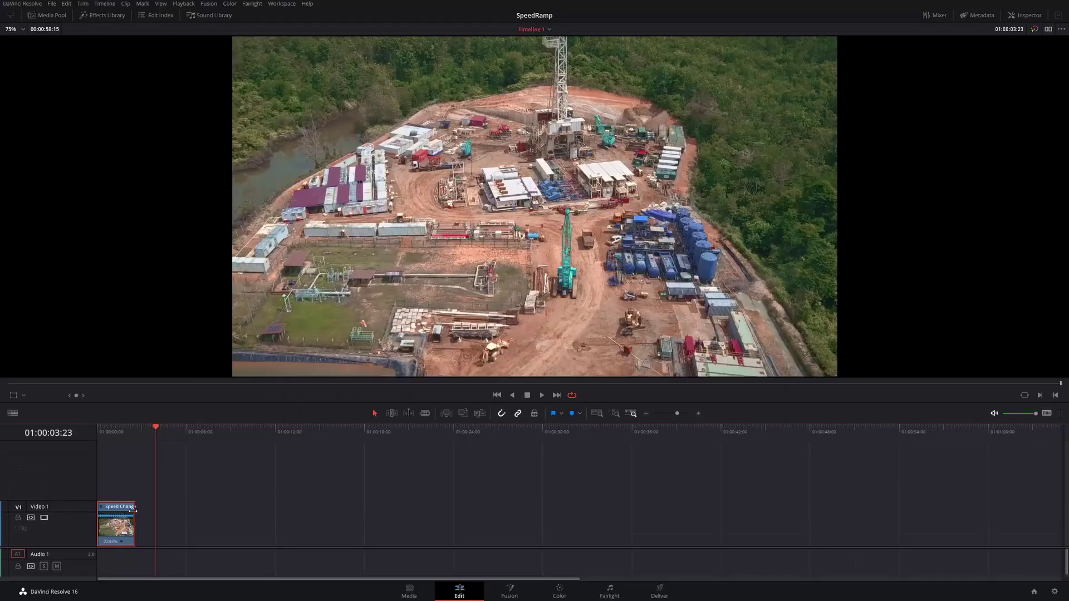
key("Up")
key("ctrl+z")
Add a speed point to the clip at 01:00:14:14 with snapping turned off, and save the project
left_click_drag(136, 433, 315, 453)
key("n")
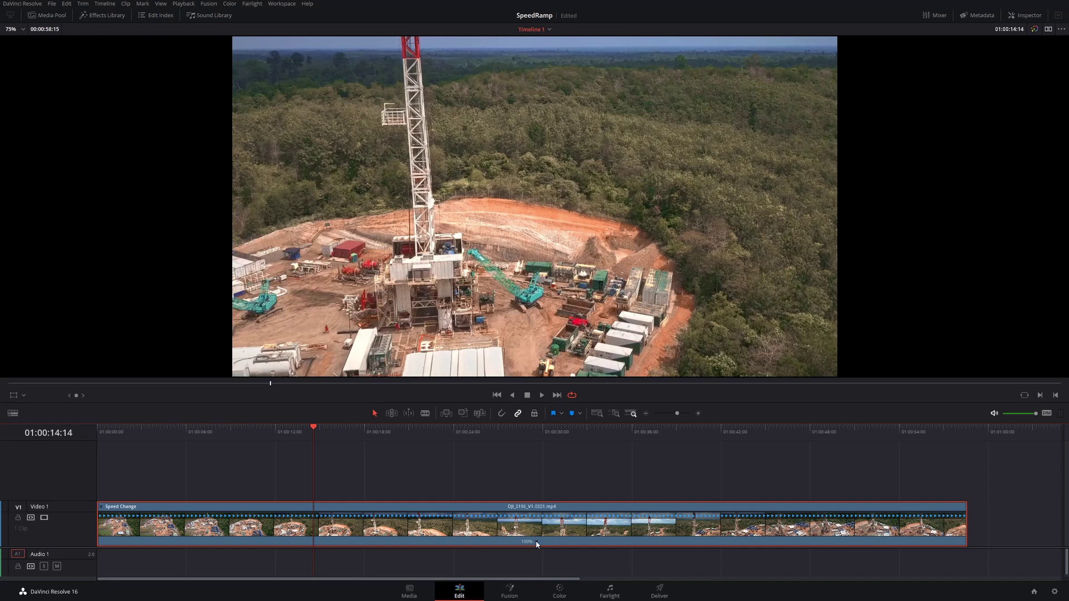
left_click(537, 543)
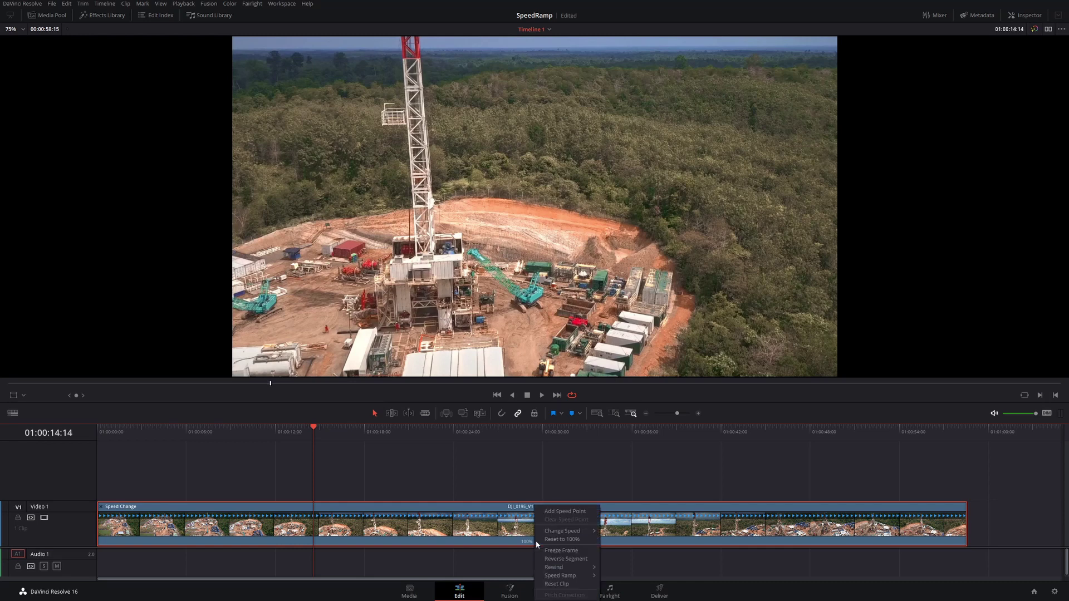
left_click(553, 512)
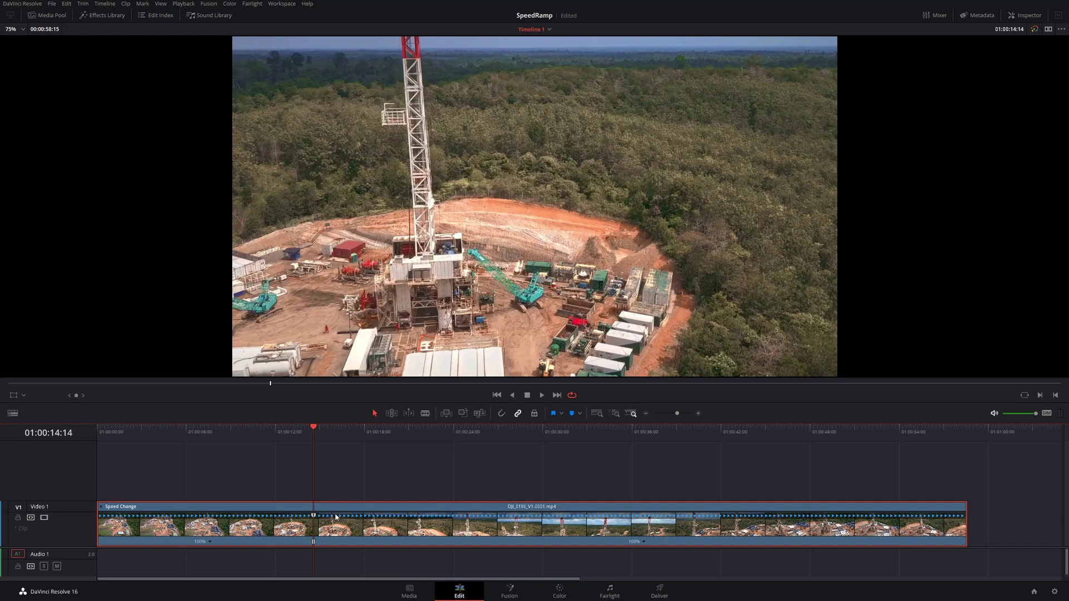
key("ctrl+s")
Add a second speed point to the clip at 01:00:16:14 and save the project
left_click_drag(314, 429, 344, 443)
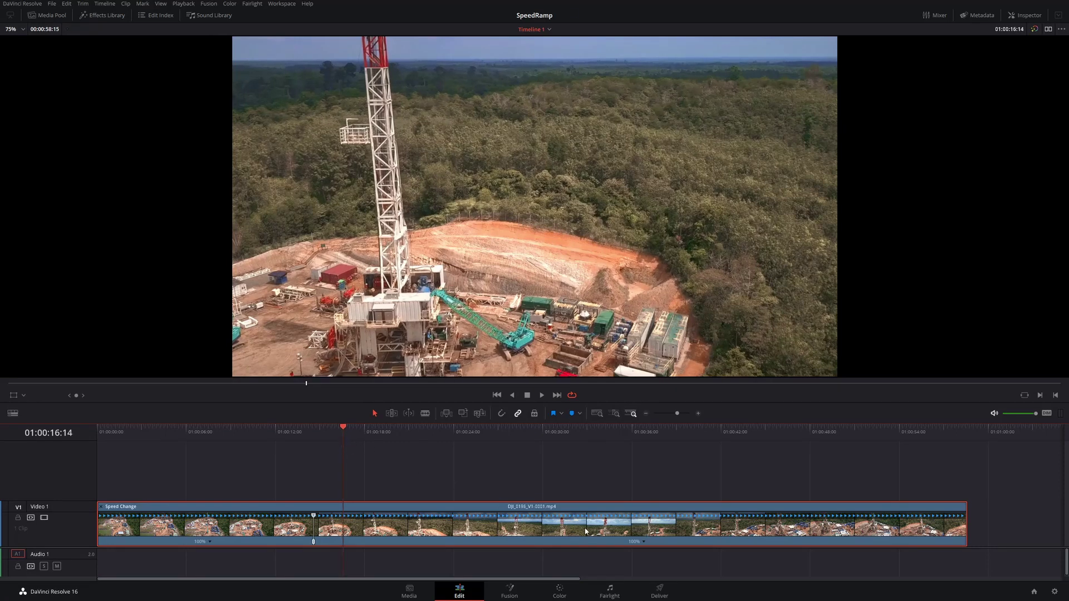
right_click(645, 544)
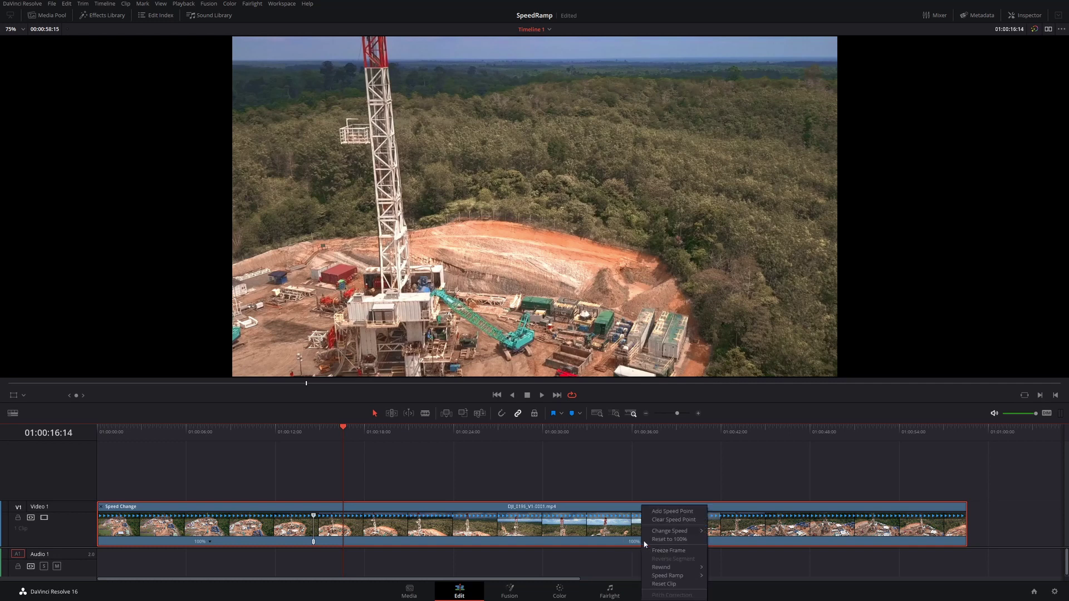
left_click(660, 513)
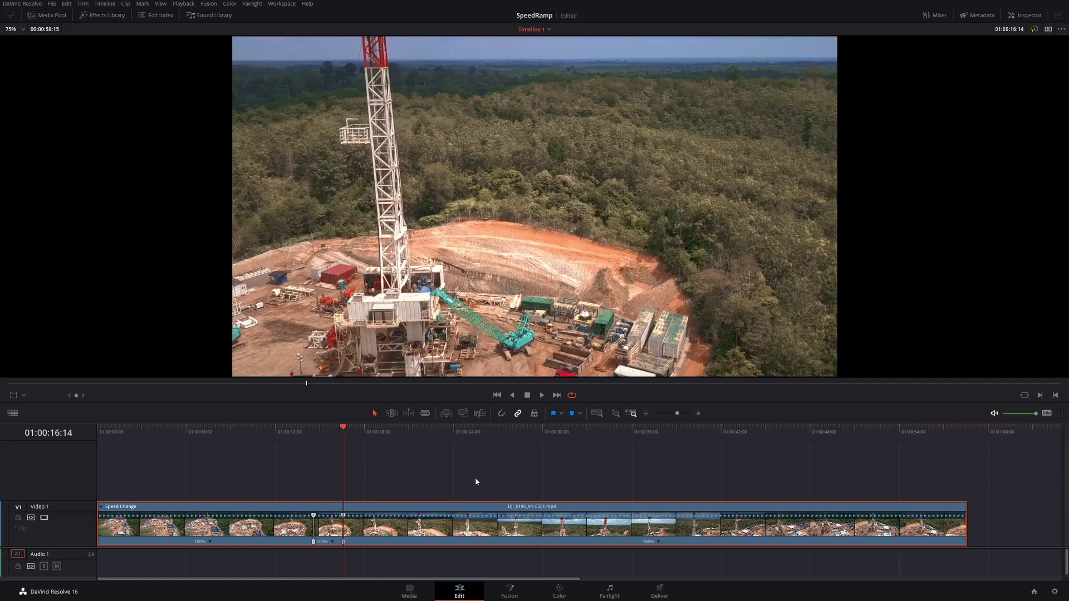
key("ctrl+s")
Add two more speed points to the clip, at 01:00:28:14 and 01:00:30:07
left_click_drag(343, 428, 523, 468)
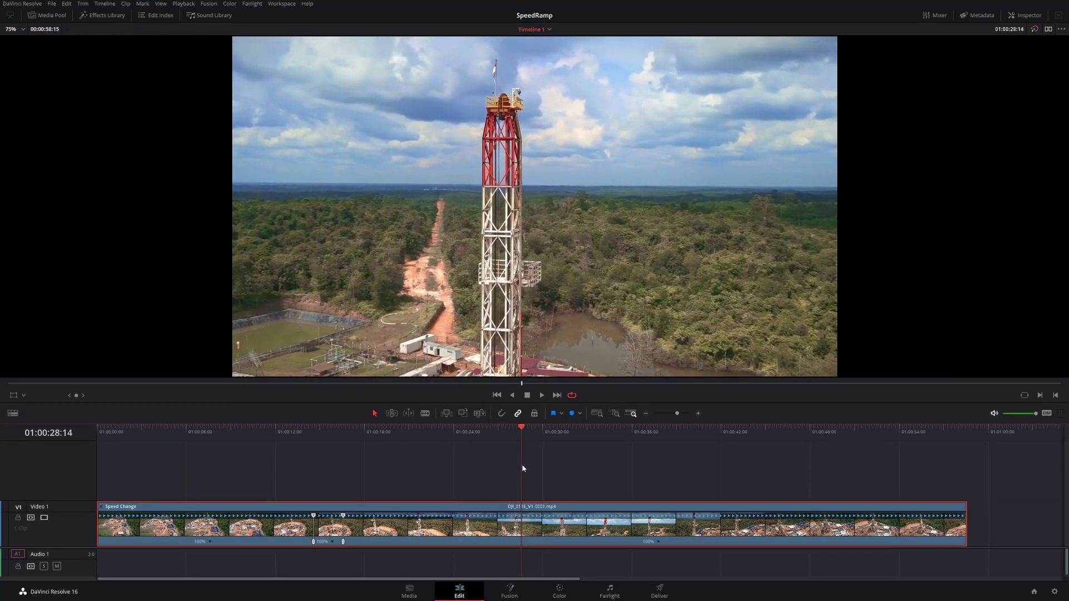
left_click(658, 542)
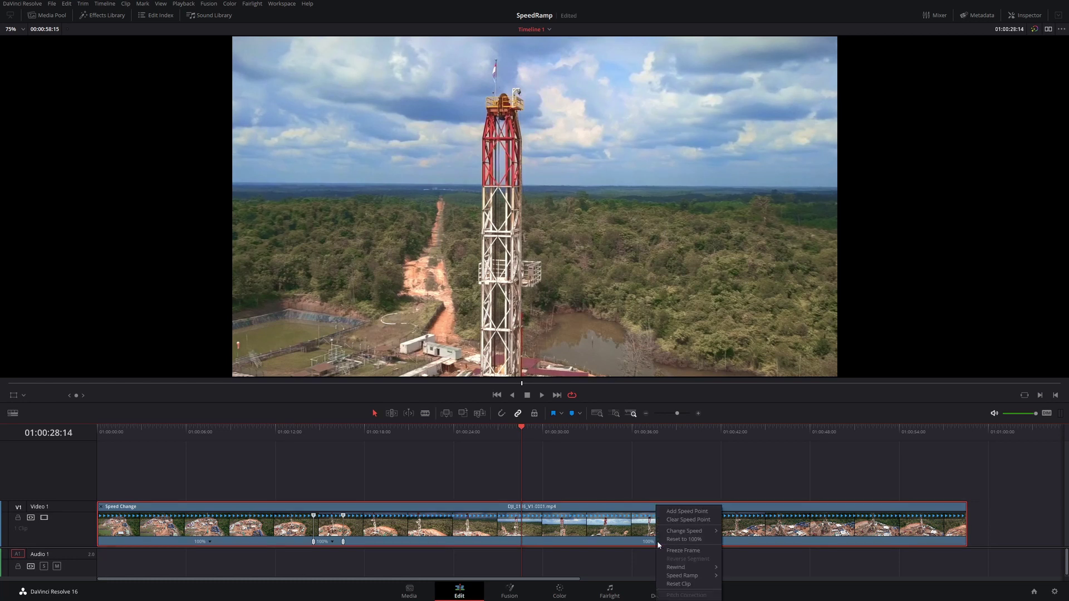
left_click(679, 511)
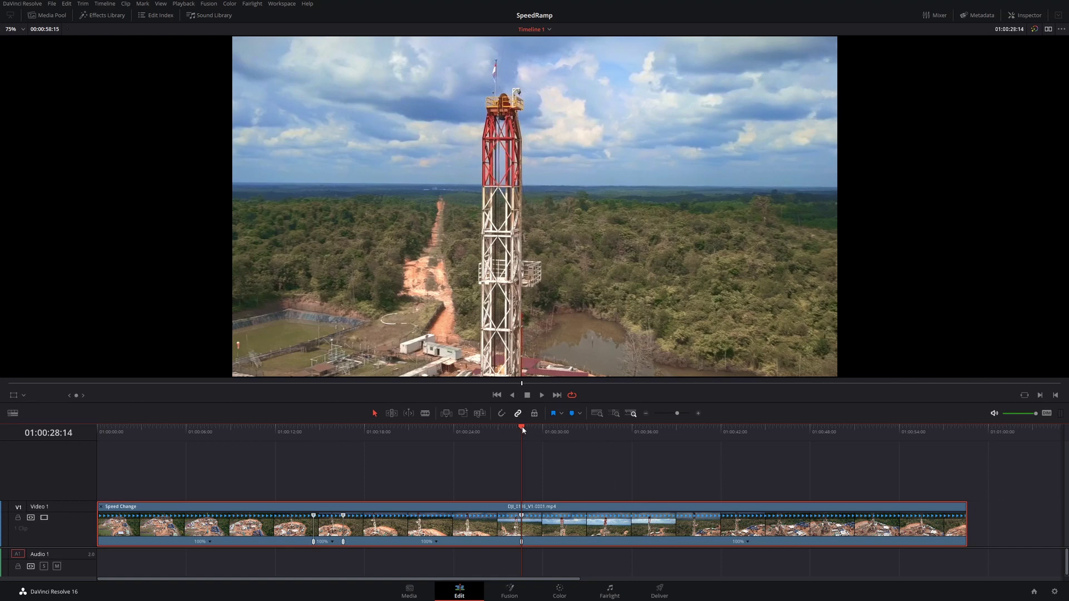
left_click_drag(523, 430, 547, 441)
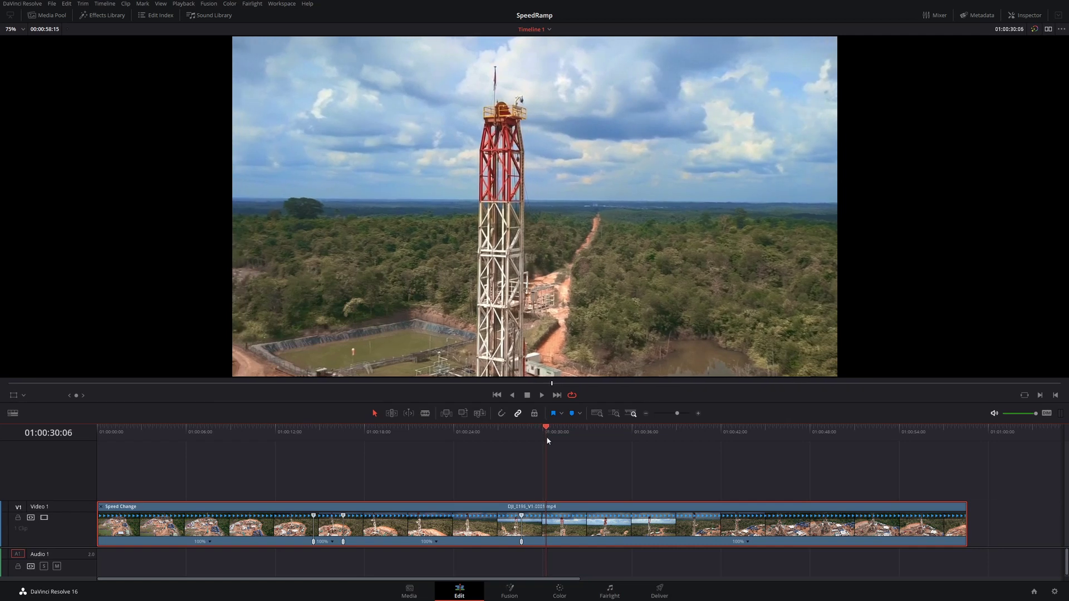
left_click(749, 542)
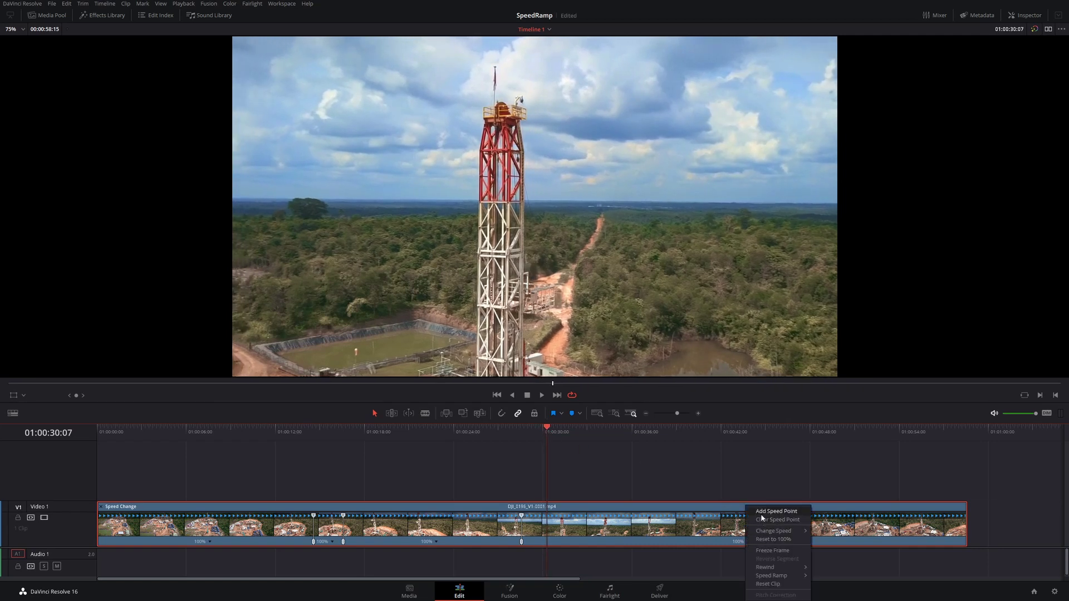
left_click(762, 515)
Add another pair of speed points to the clip, at 01:00:45:18 and 01:00:47:11
left_click_drag(548, 433, 778, 476)
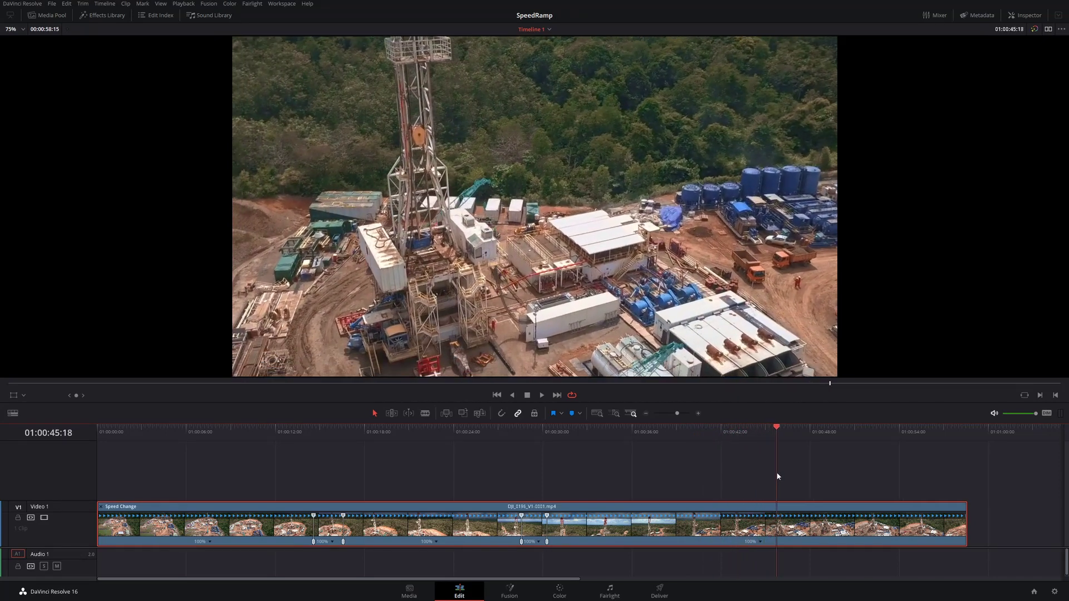
left_click(760, 541)
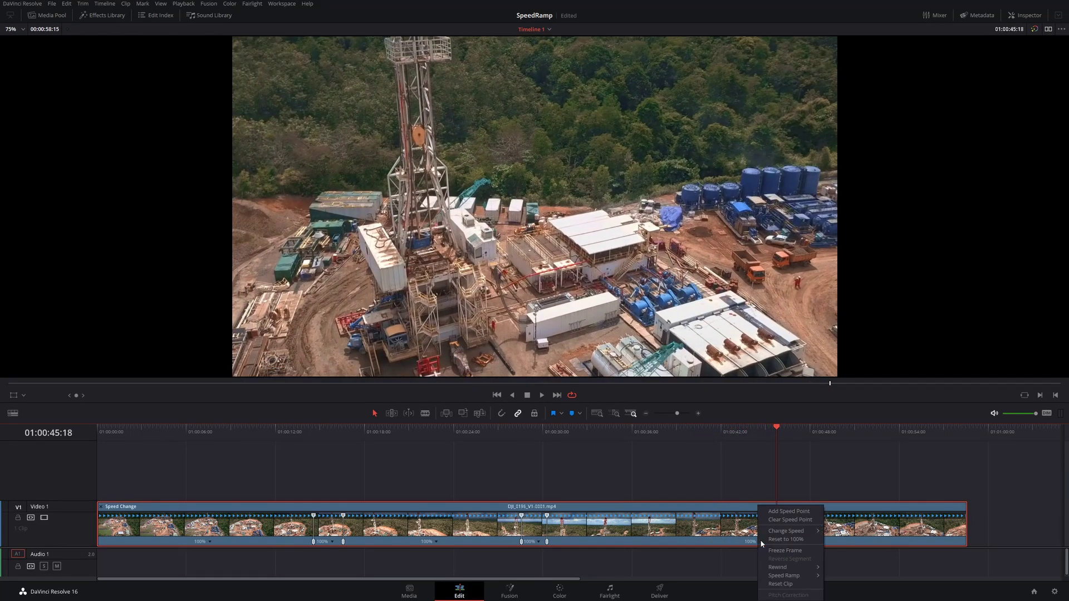
left_click(778, 513)
left_click_drag(778, 430, 803, 432)
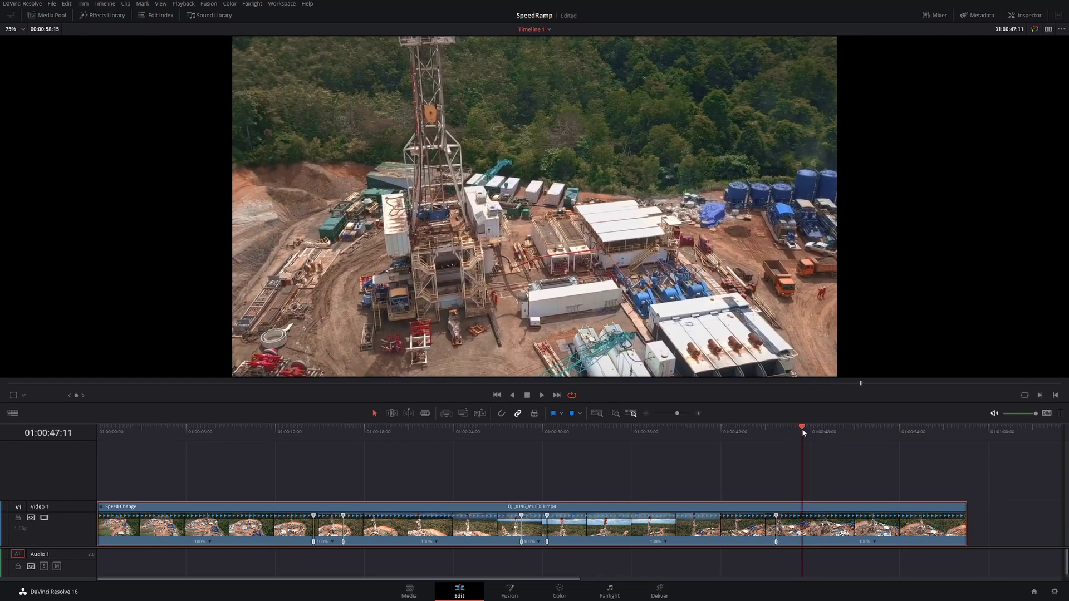
left_click(874, 541)
left_click(891, 511)
Try changing the speed of the segment before the first speed point to 800%
left_click_drag(186, 431, 270, 485)
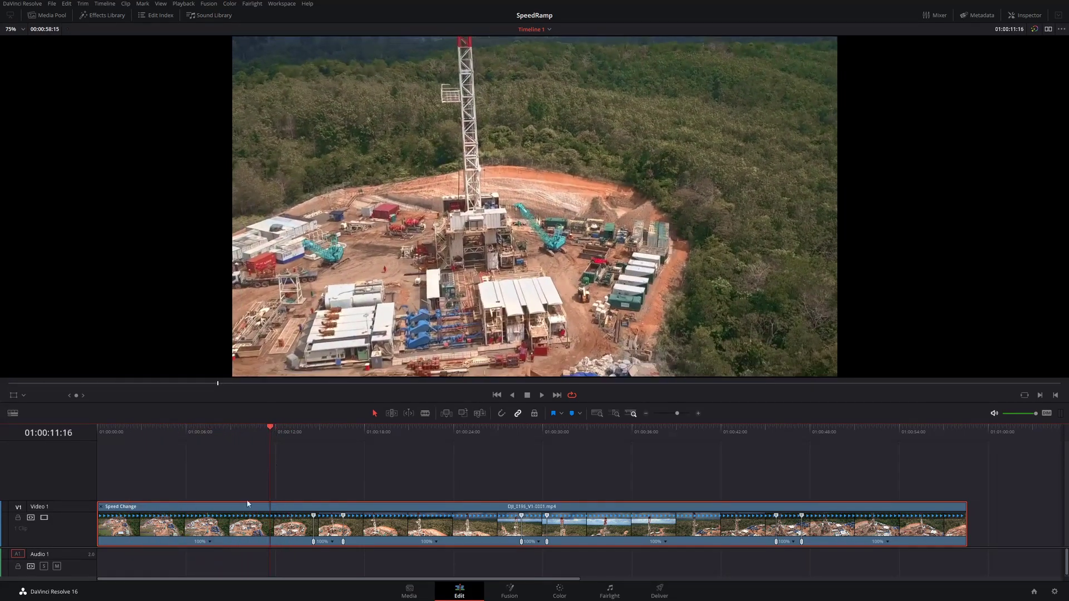
left_click(211, 542)
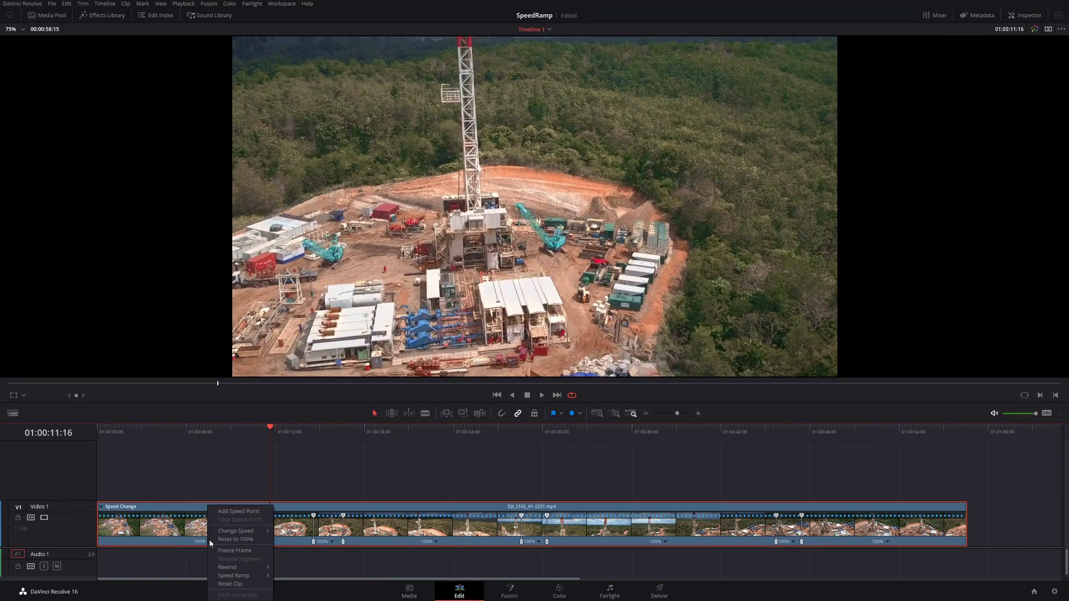
mouse_move(242, 533)
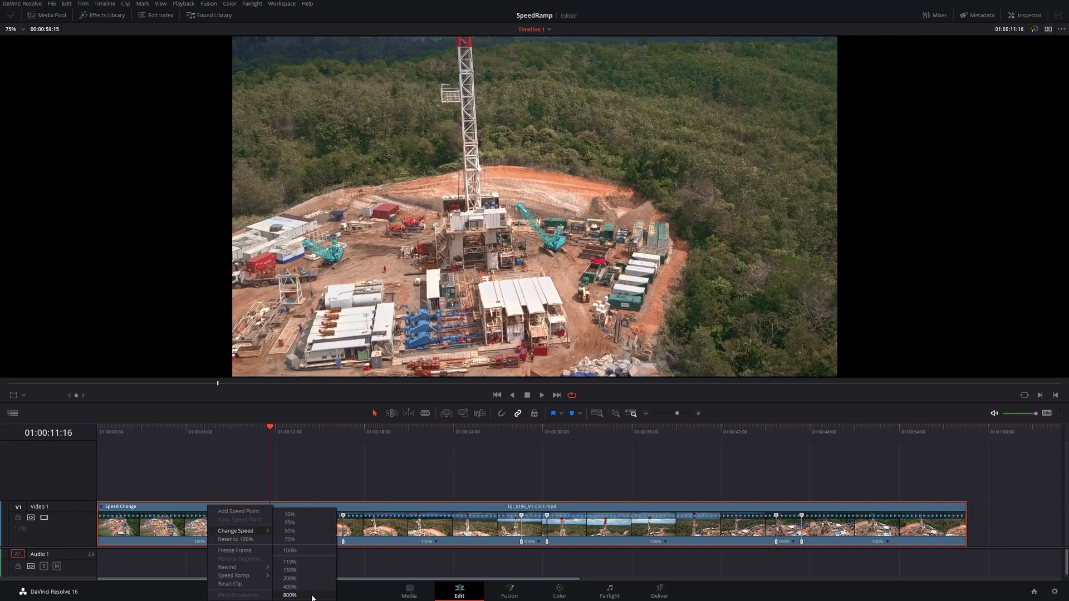
left_click(290, 595)
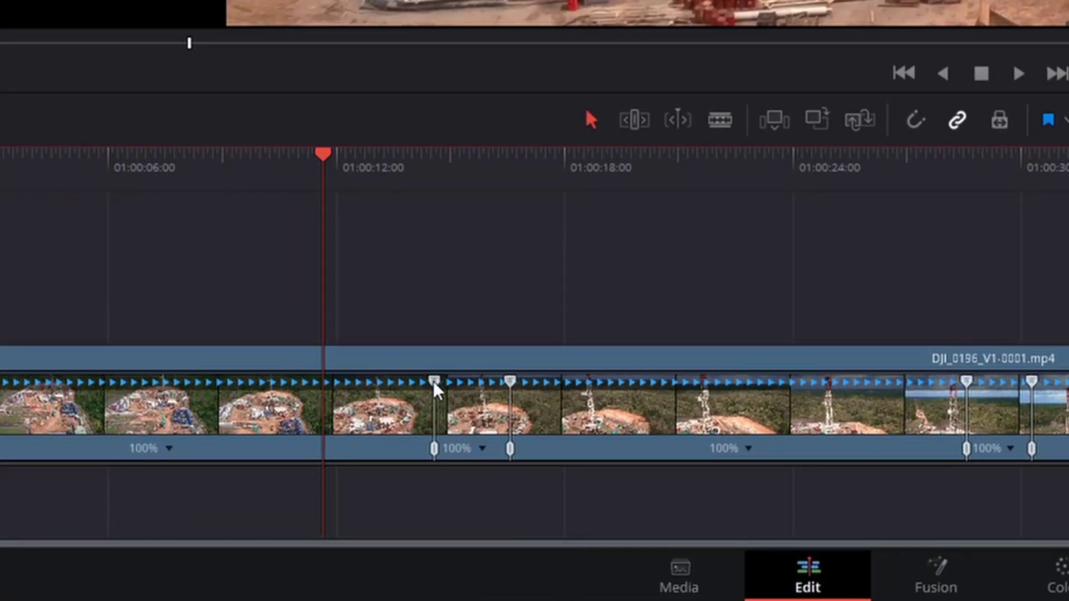
Try retiming the opening segment to 472% with the first speed point's upper handle and shifting its lower handle, undoing both changes
left_click_drag(433, 381, 309, 381)
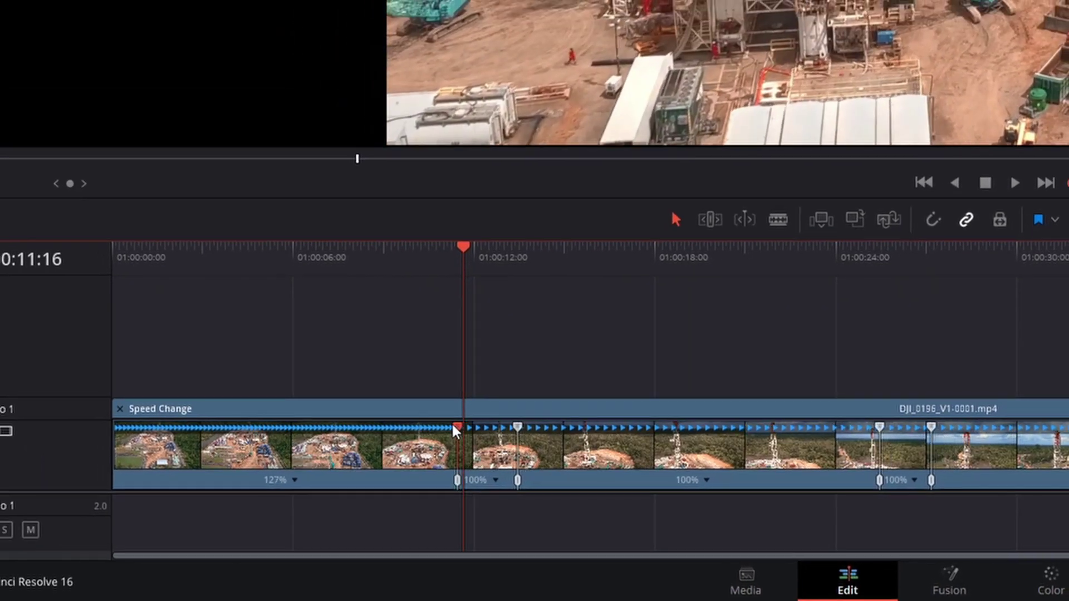
left_click_drag(454, 427, 202, 432)
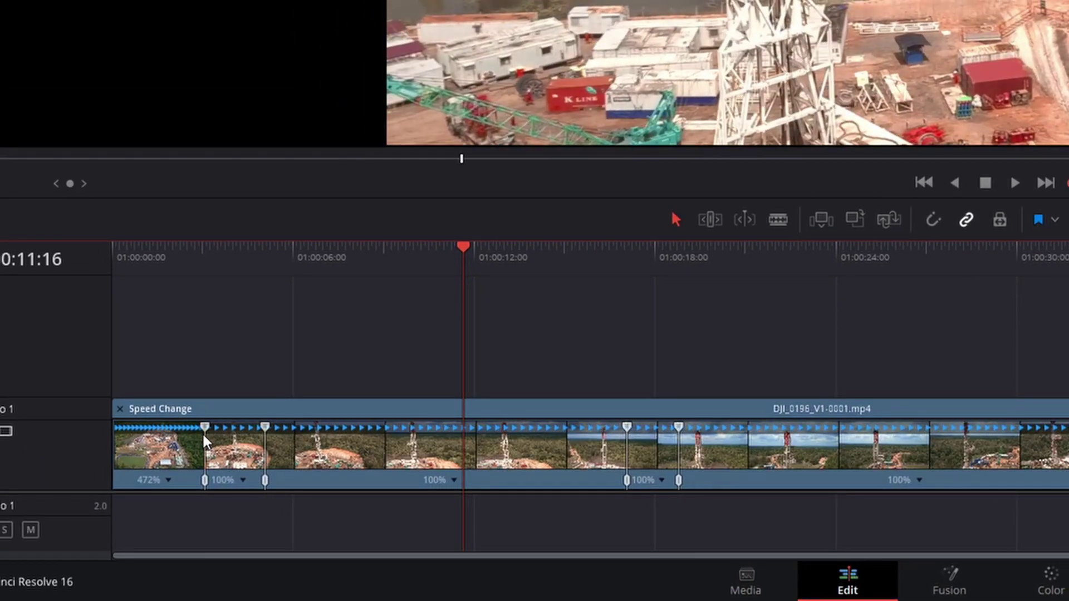
key("ctrl+z")
left_click_drag(550, 480, 430, 497)
key("ctrl+z")
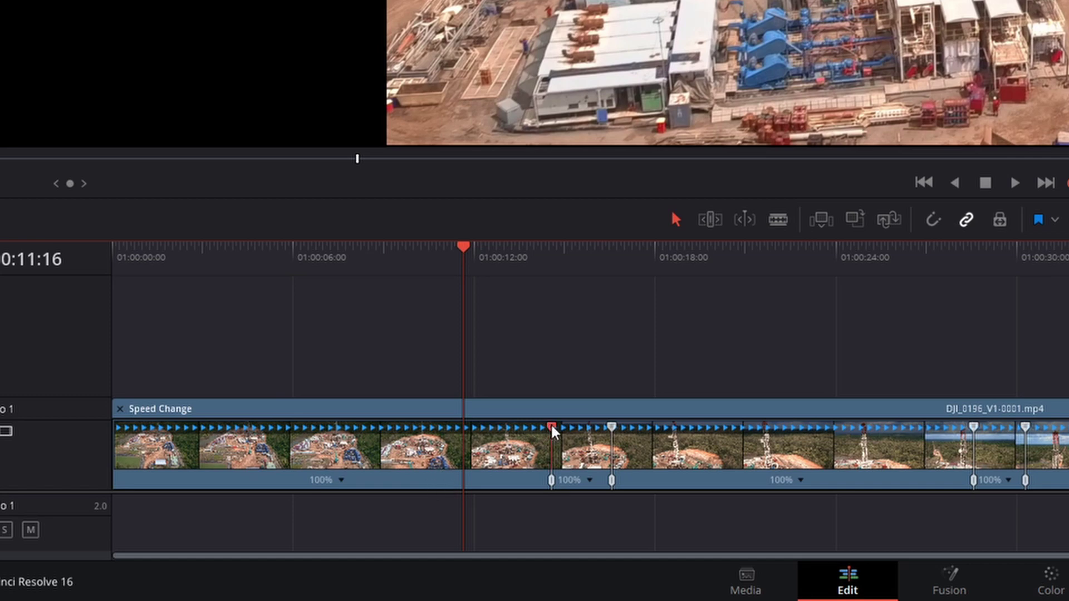
Speed up the opening segment to about 1500% by moving the first speed point's upper handle earlier, and return the playhead to the start
left_click_drag(552, 427, 160, 458)
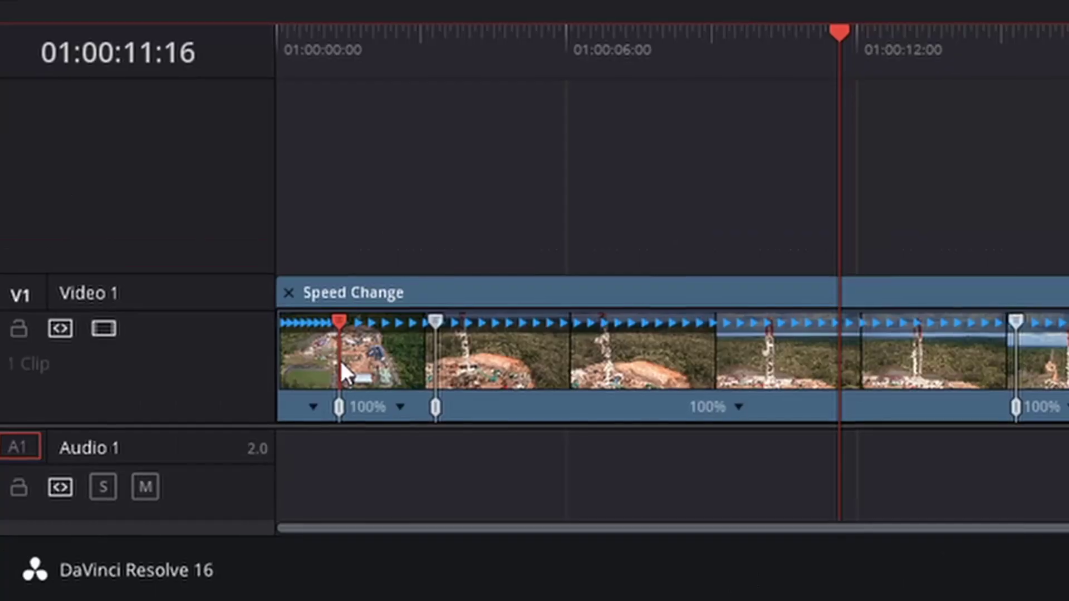
left_click(304, 66)
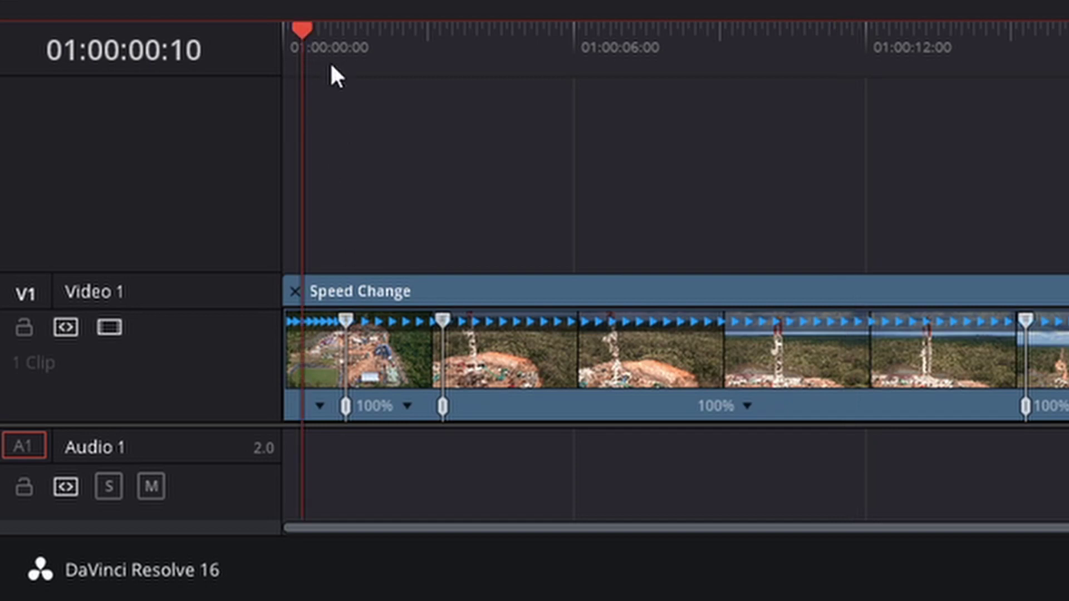
scroll(460, 407, "up", 6)
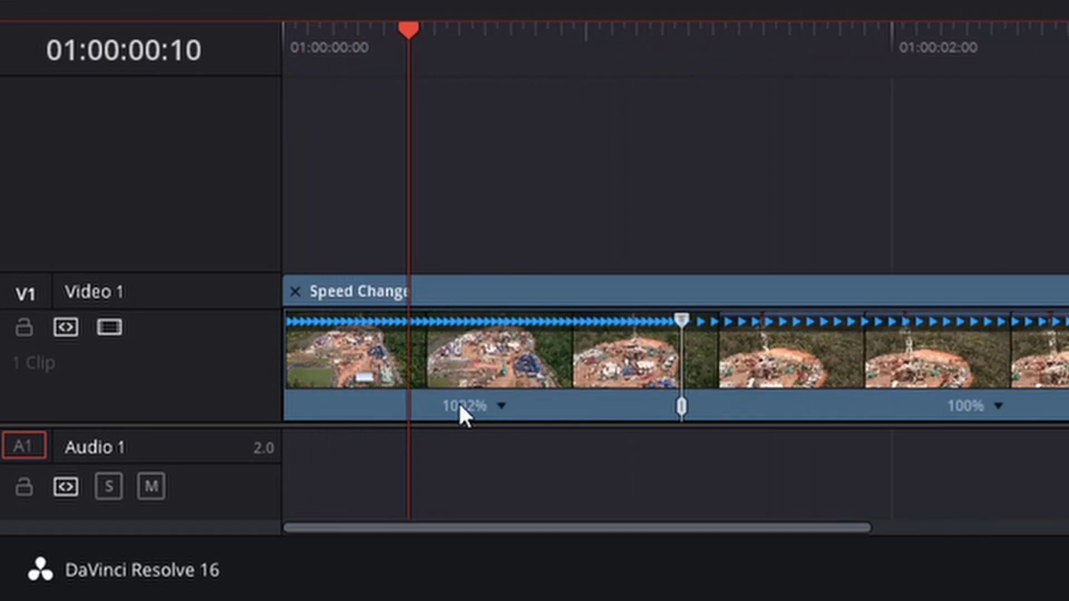
left_click_drag(708, 319, 579, 345)
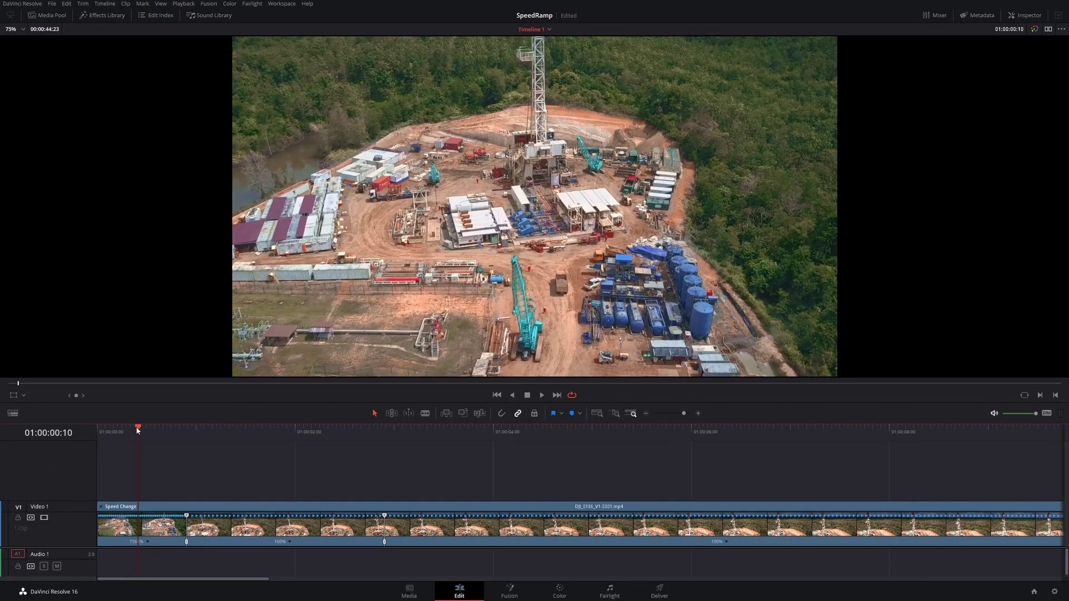
left_click_drag(137, 427, 80, 434)
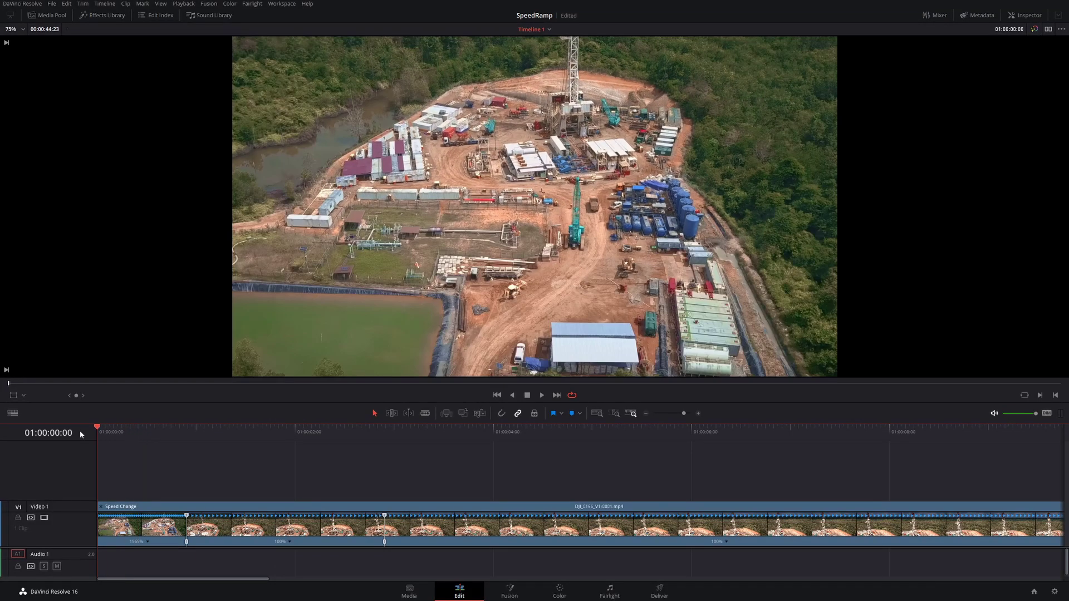
Retime the opening segment to 1413% by moving the first speed point's upper handle slightly later, checking the playback before and after
key("space")
key("space")
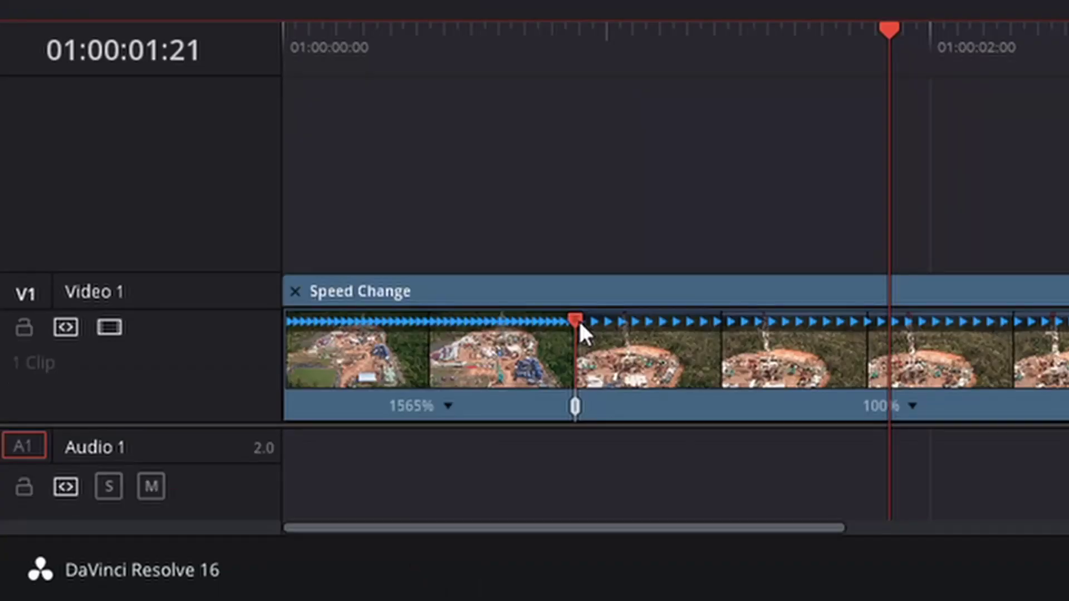
left_click_drag(189, 517, 201, 520)
left_click_drag(623, 336, 620, 336)
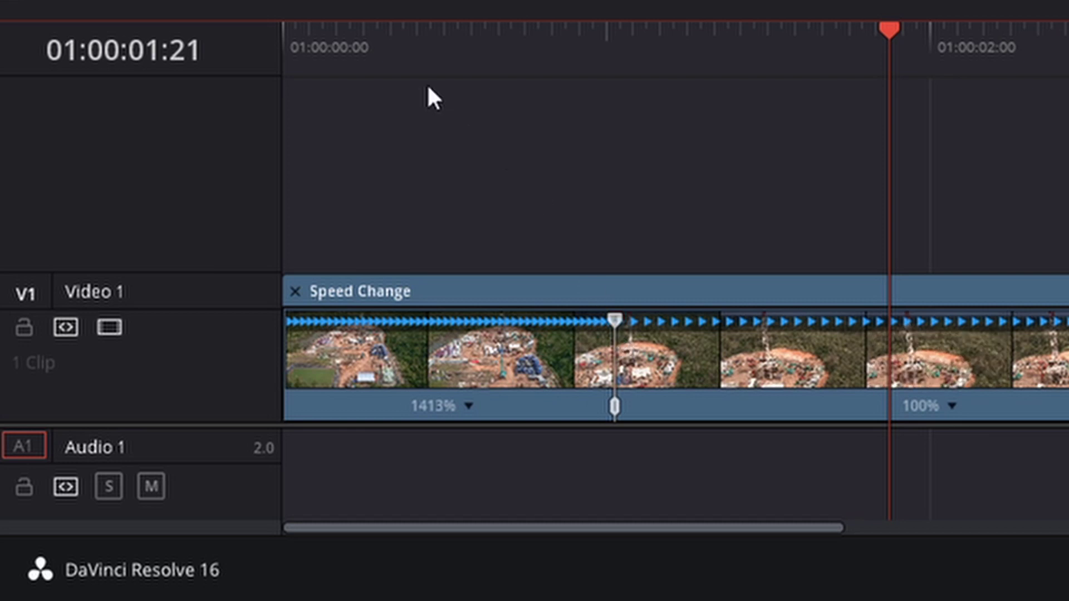
key("Home")
key("space")
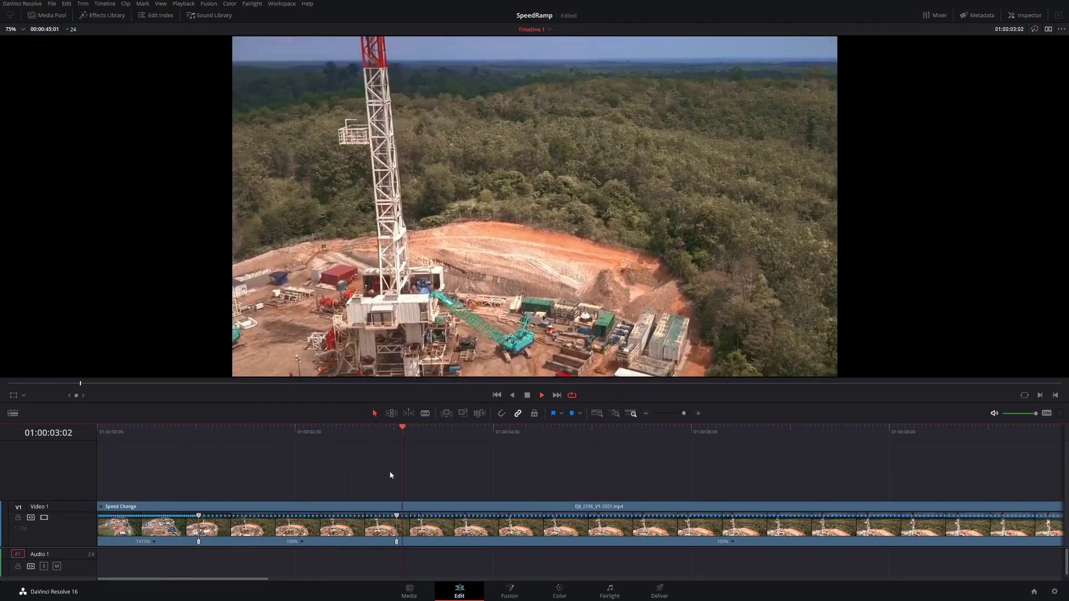
key("Home")
key("space")
key("Home")
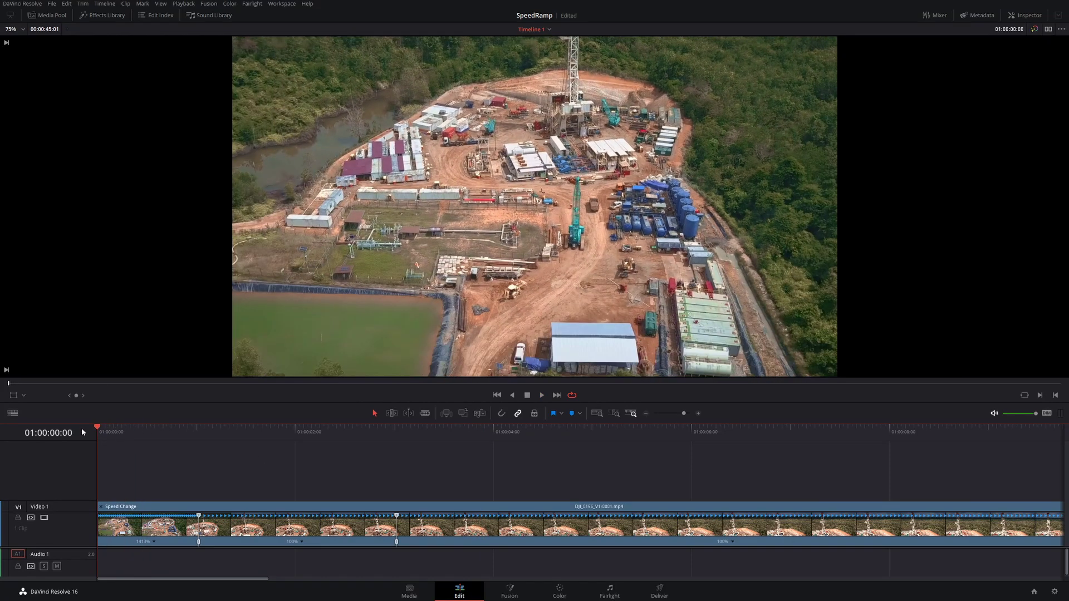
key("space")
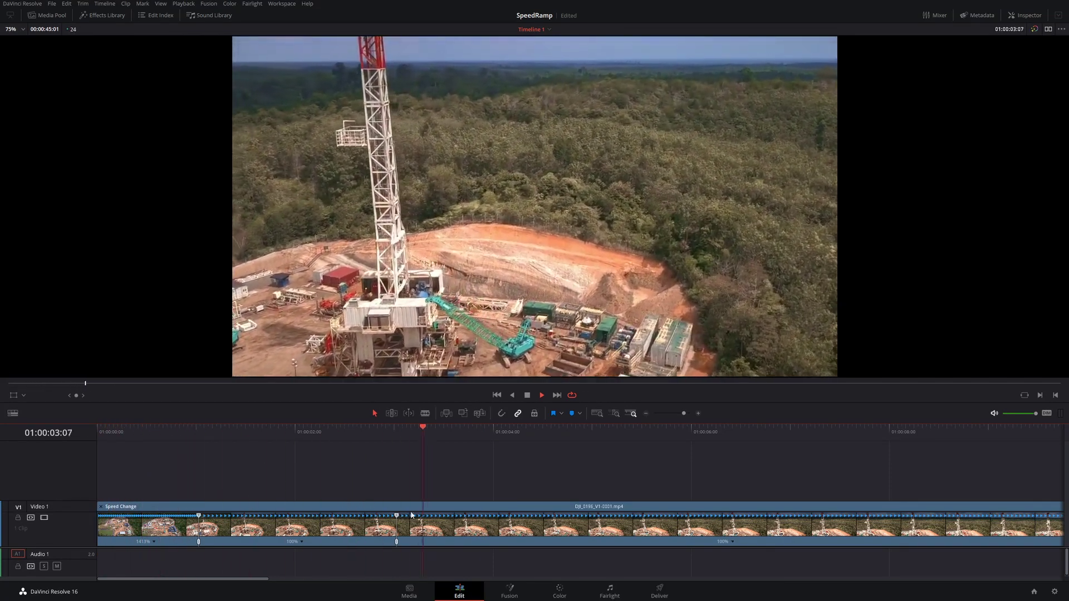
Speed up the segment between the second and third speed points to 1252% by moving the third point's upper handle earlier
key("ctrl+z")
key("ctrl+z")
key("ctrl+z")
key("ctrl+z")
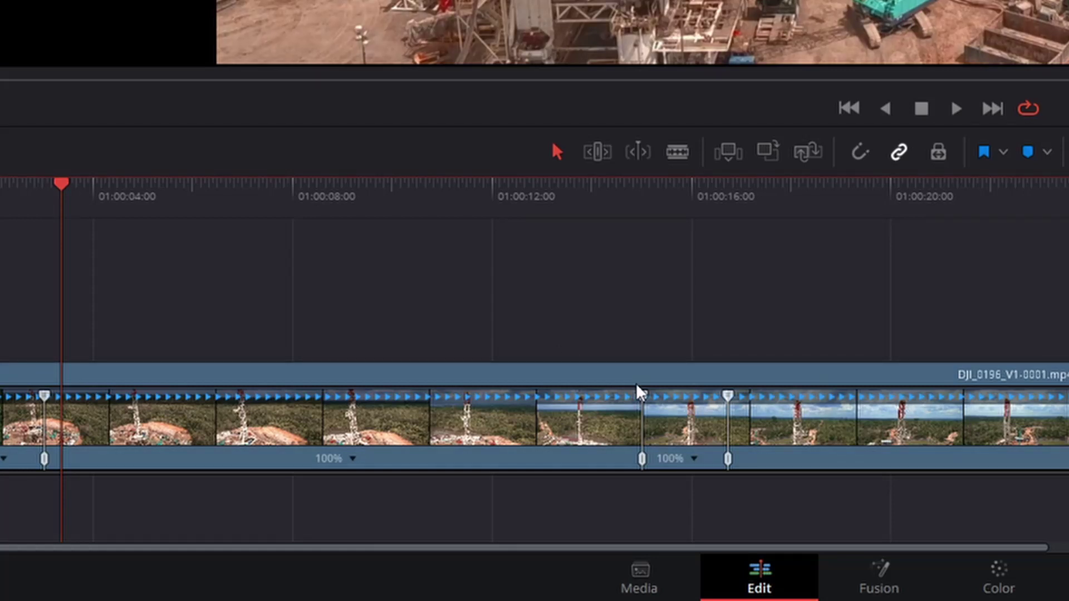
left_click_drag(640, 392, 92, 449)
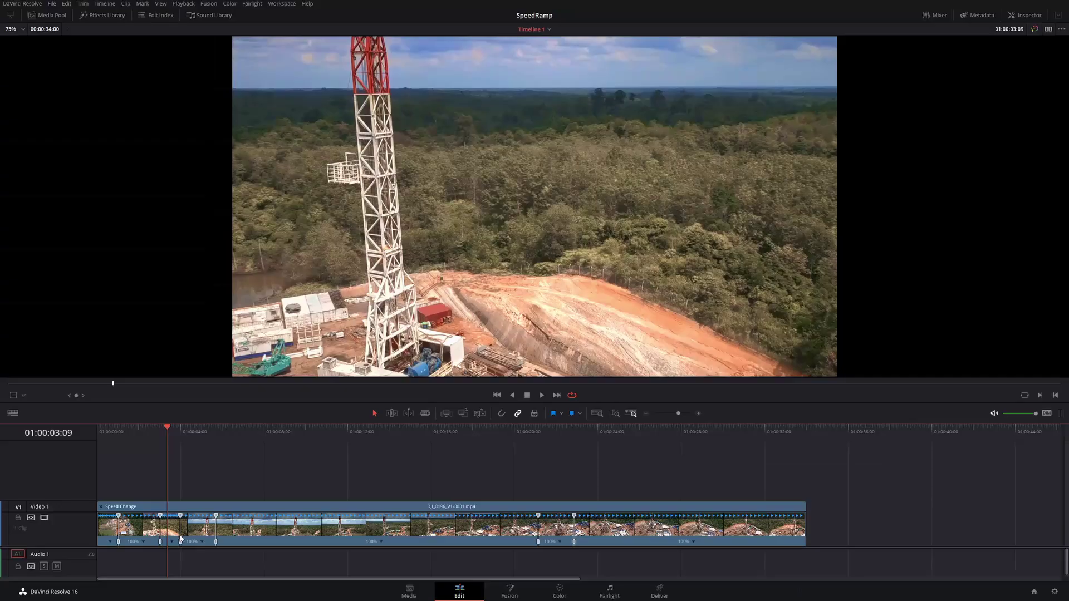
Try a speed of 1371% for the second fast segment by moving its ending speed point's upper handle earlier, and play it back
scroll(159, 460, "up", 5)
scroll(206, 544, "up", 1)
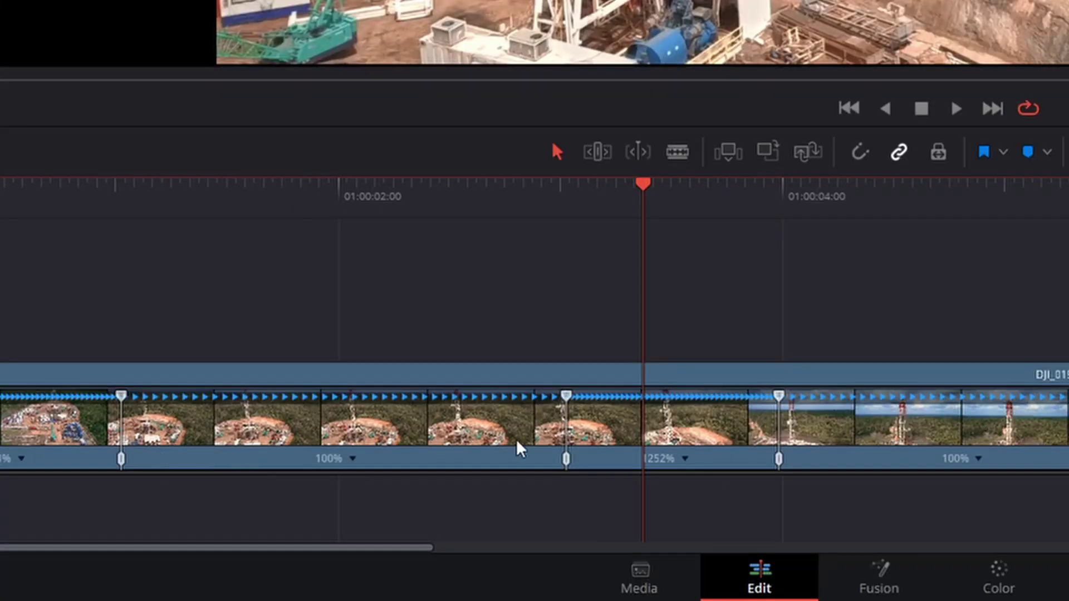
left_click_drag(779, 406, 760, 418)
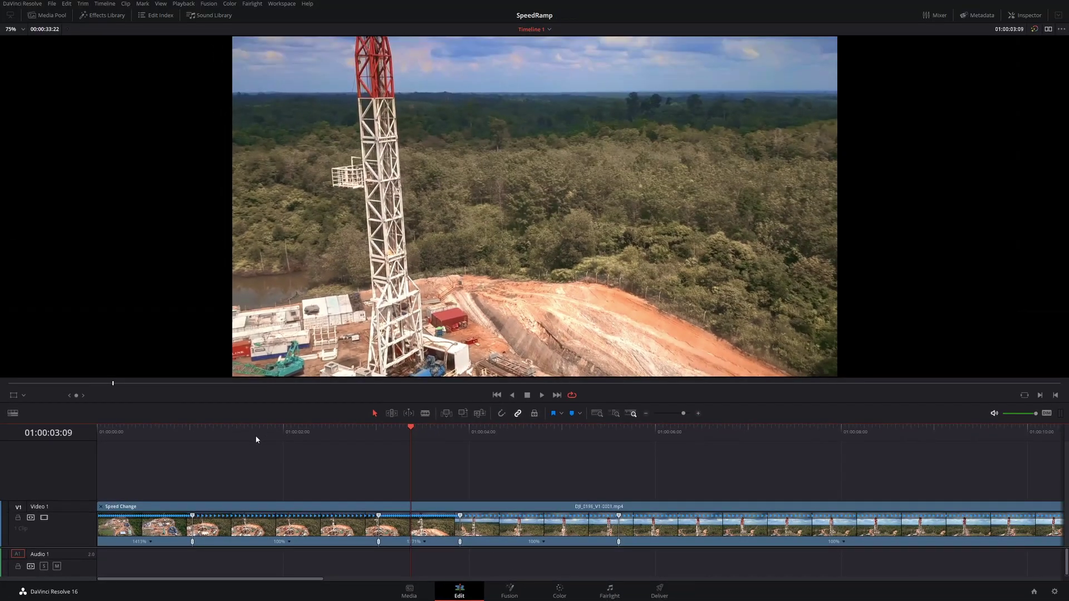
left_click(267, 216)
key("space")
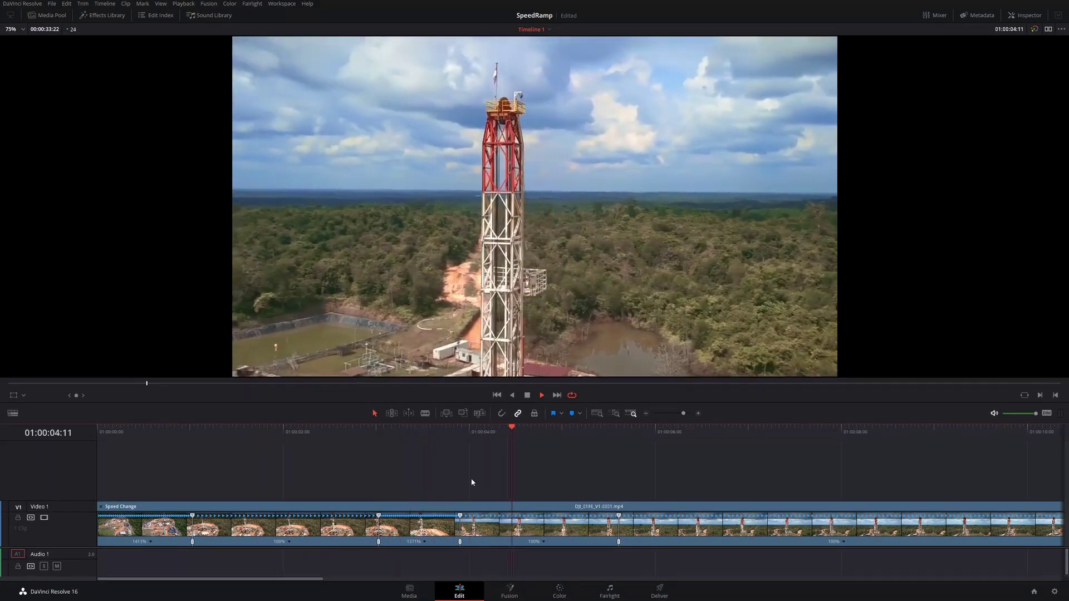
key("space")
Try slowing the second fast segment to 1152% by moving its ending speed point's upper handle later, and play it back
left_click_drag(460, 518, 474, 516)
left_click(260, 431)
key("space")
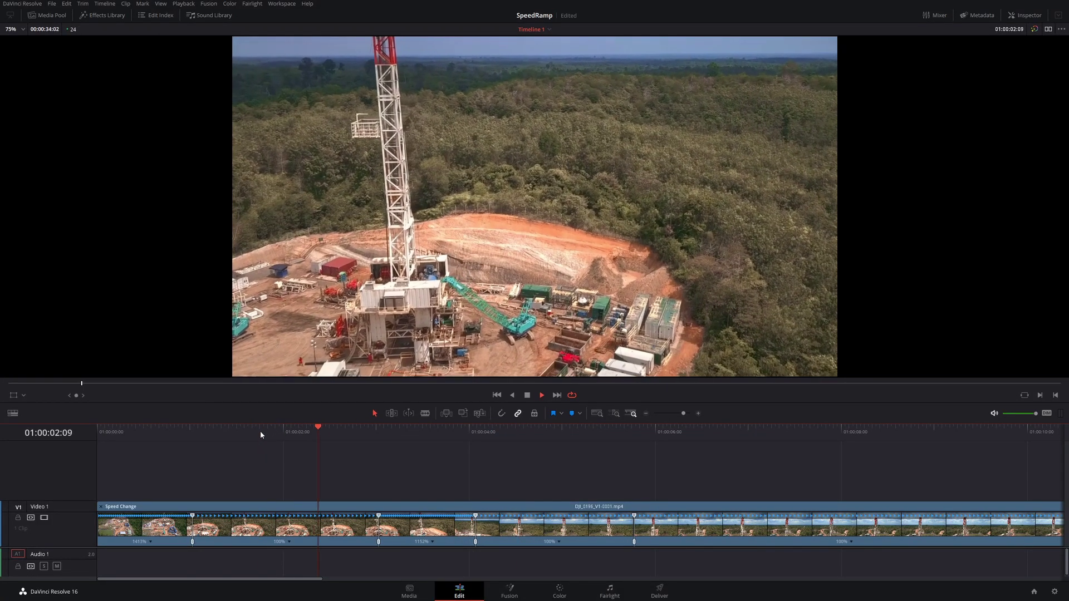
key("space")
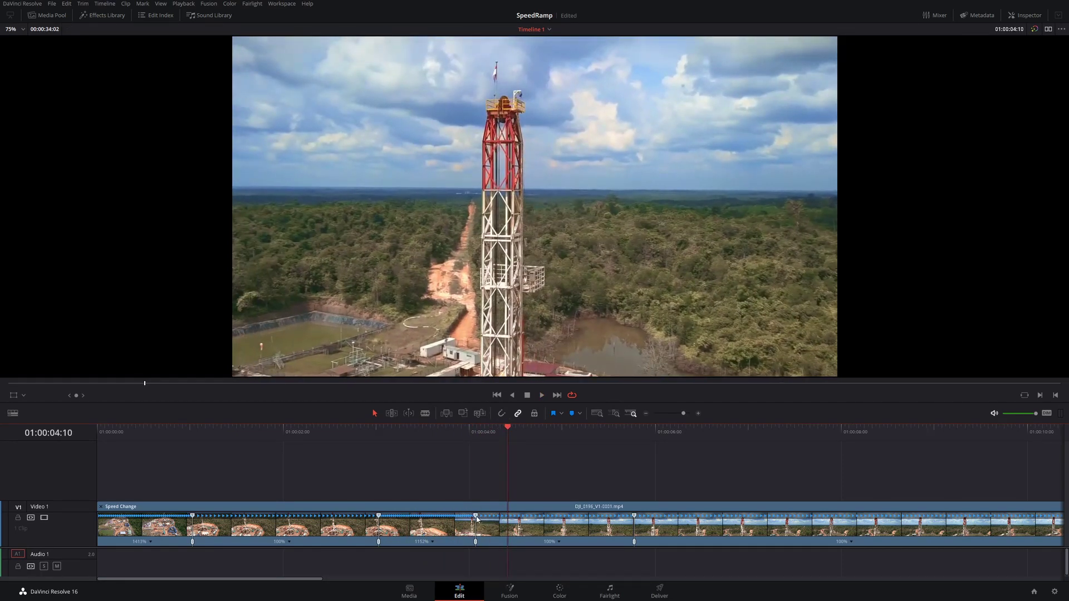
Retime the second fast segment to 1252% with its ending speed point's upper handle, and play the transition back
left_click_drag(473, 517, 467, 518)
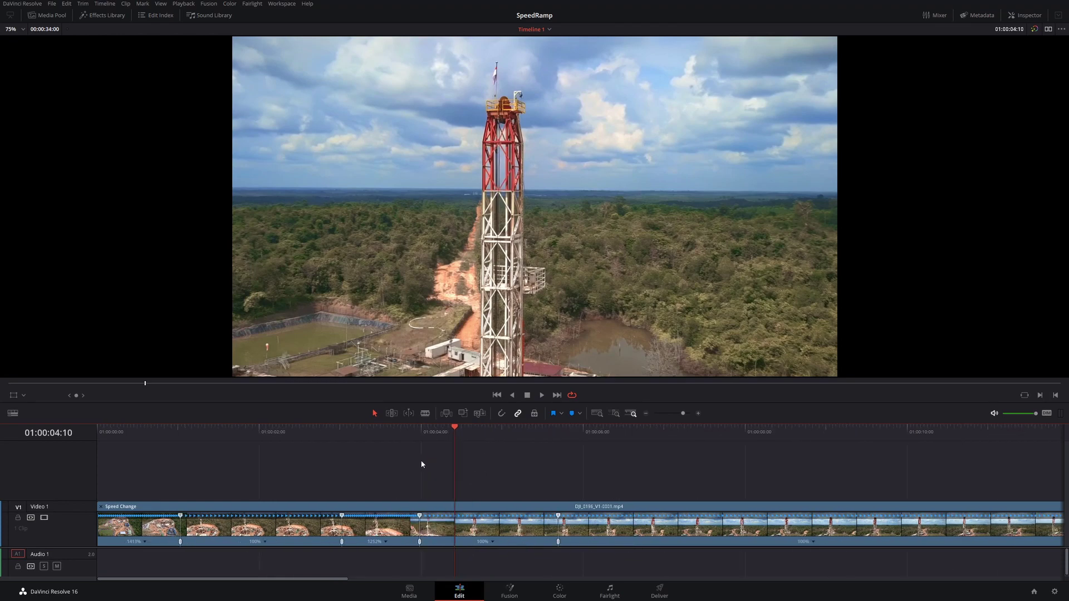
left_click_drag(282, 428, 269, 429)
key("space")
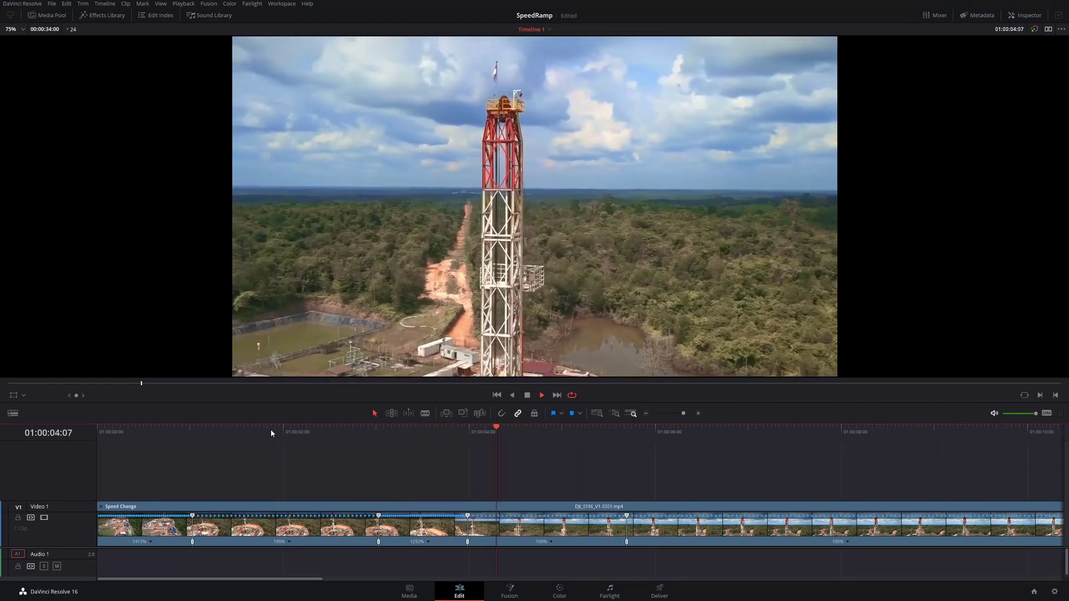
Speed up the long segment between the fourth and fifth speed points to 1237% with the fifth point's upper handle
scroll(626, 519, "down", 2)
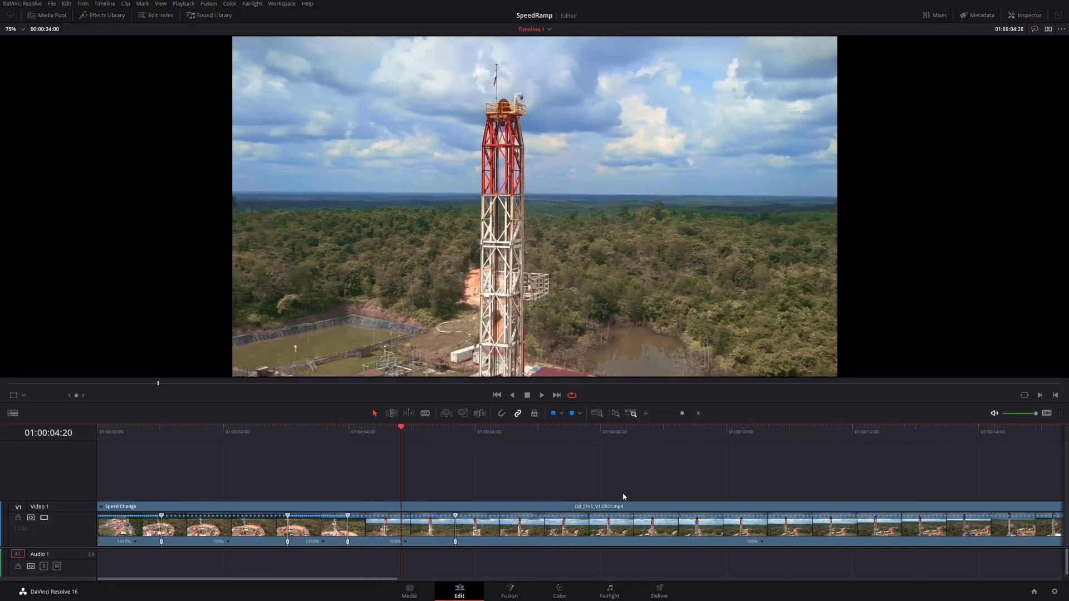
scroll(622, 492, "down", 4)
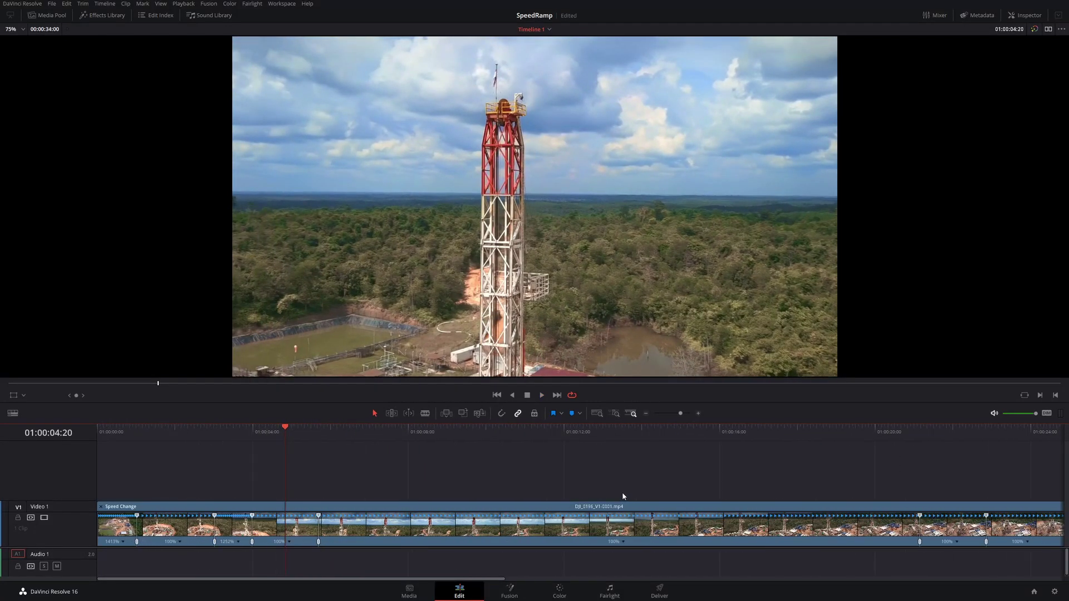
left_click_drag(666, 516, 284, 526)
key("slash")
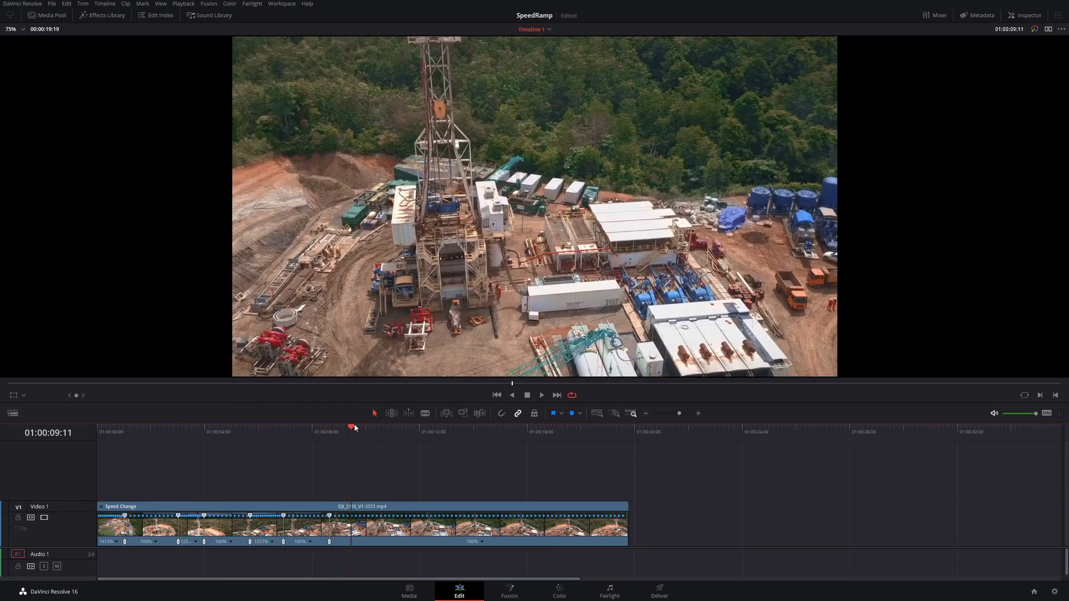
Speed up the final segment to about 1075% from the clip's end, and loop playback over the whole clip's marked range
left_click_drag(353, 428, 363, 458)
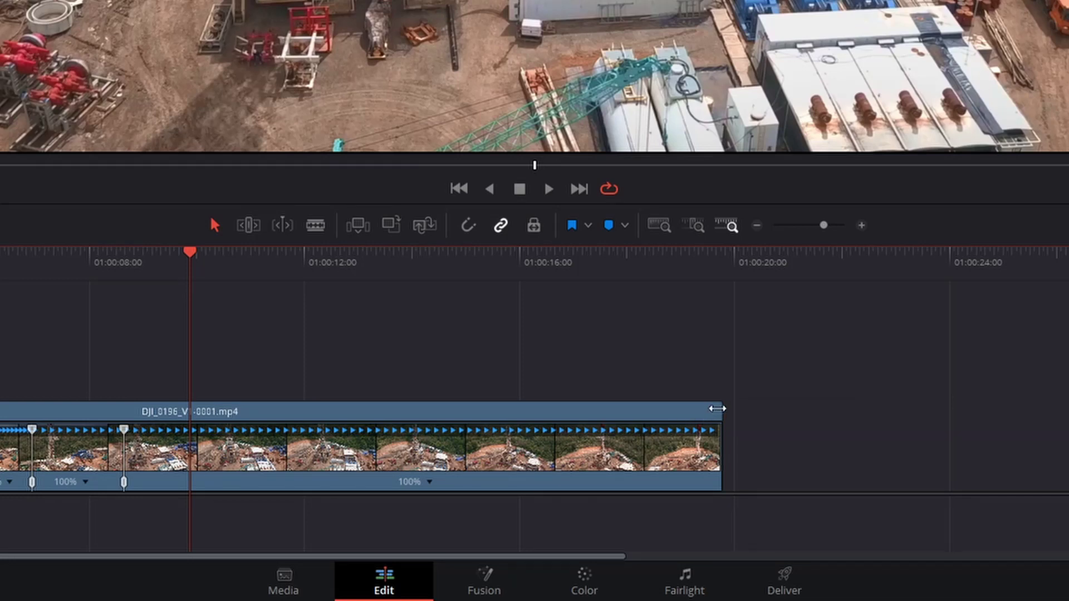
left_click_drag(717, 409, 178, 433)
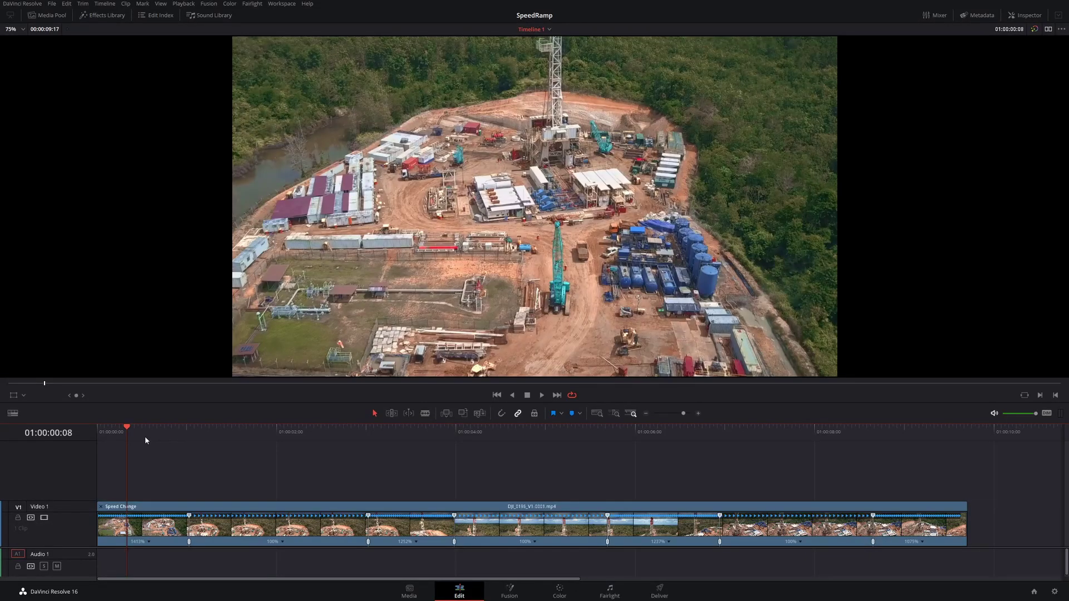
key("x")
key("space")
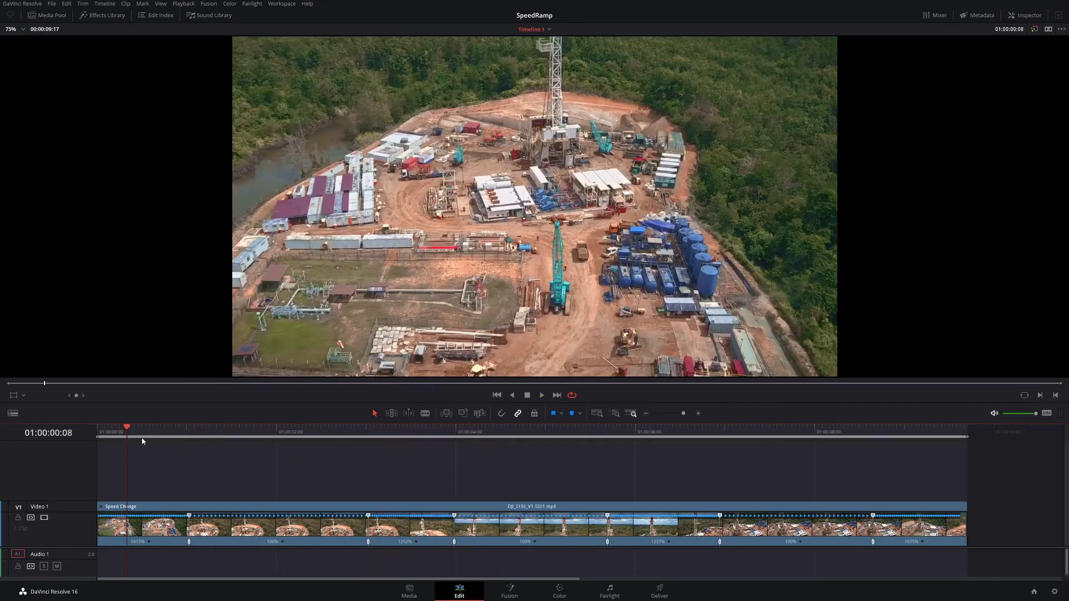
Shorten the first normal-speed section by moving the second speed point's lower handle earlier in two passes, to about 01:00:02:06, and play it back
left_click_drag(323, 436, 334, 431)
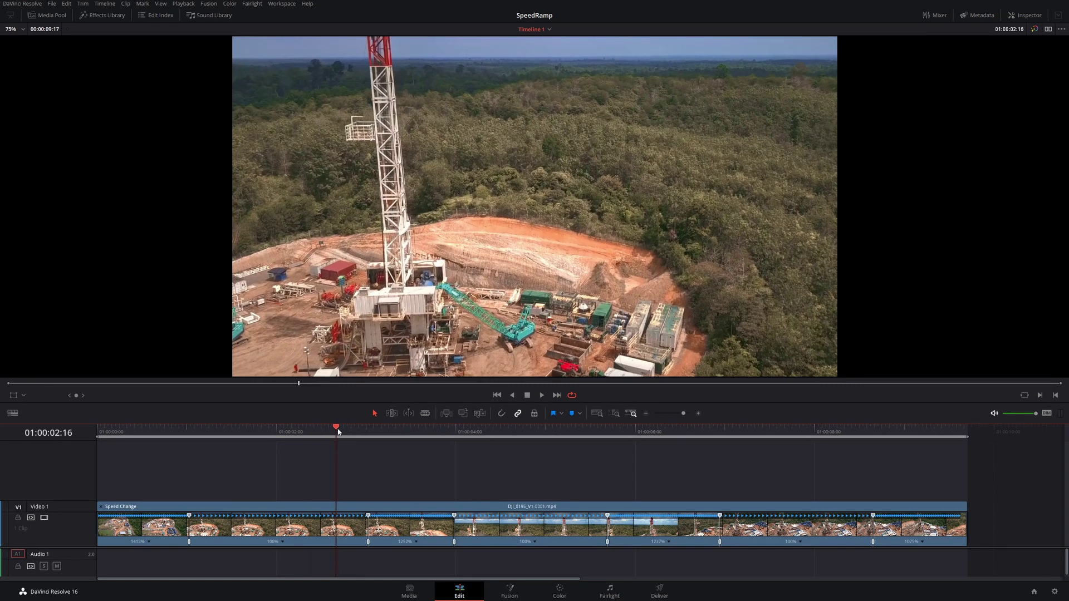
left_click_drag(338, 432, 272, 431)
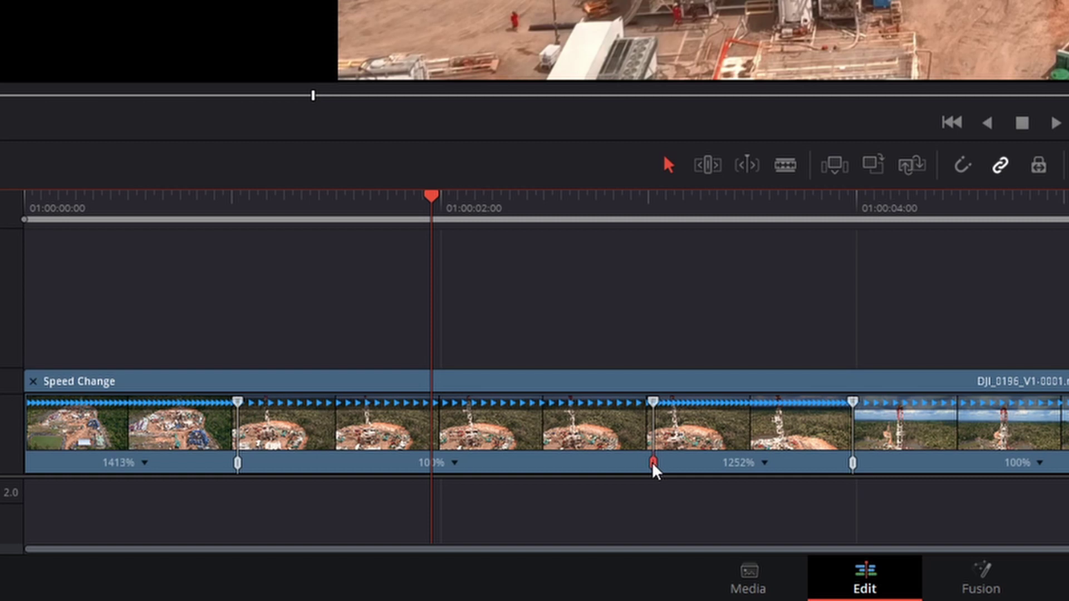
left_click_drag(650, 464, 580, 463)
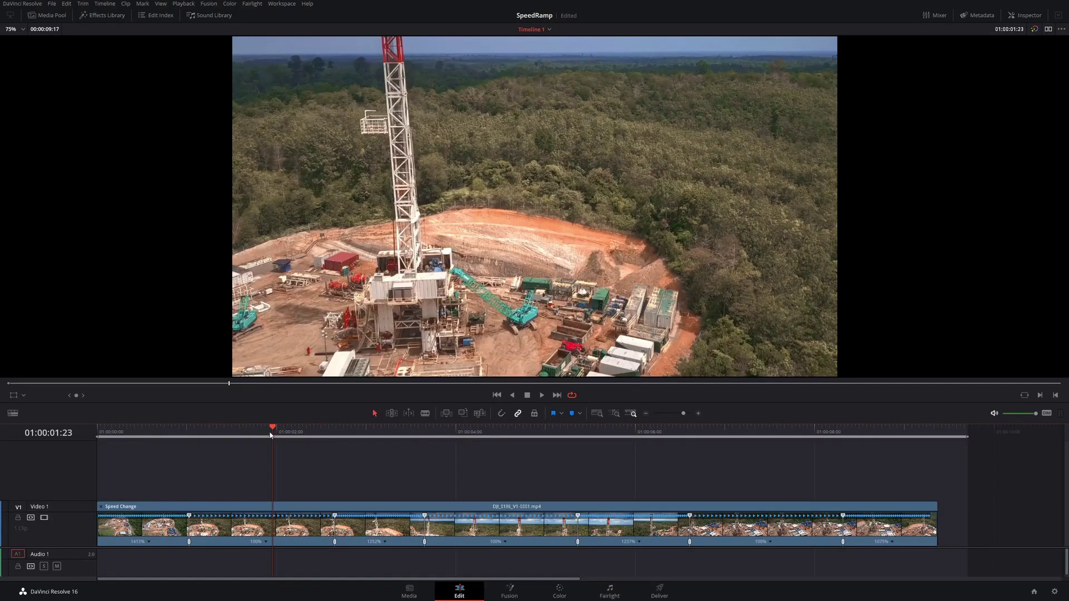
left_click_drag(270, 435, 168, 432)
key("space")
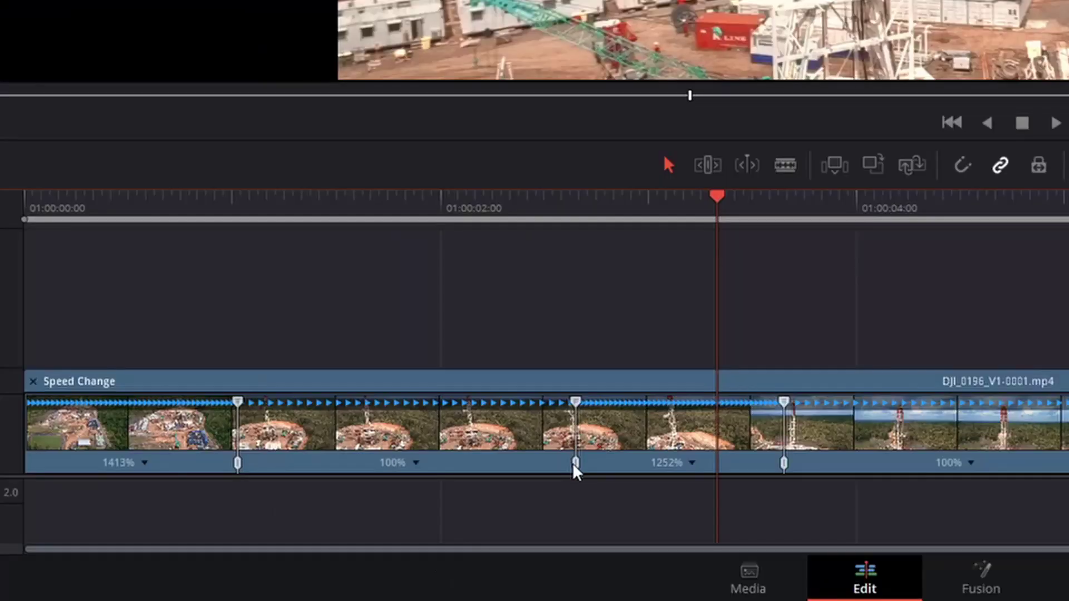
left_click_drag(334, 542, 301, 543)
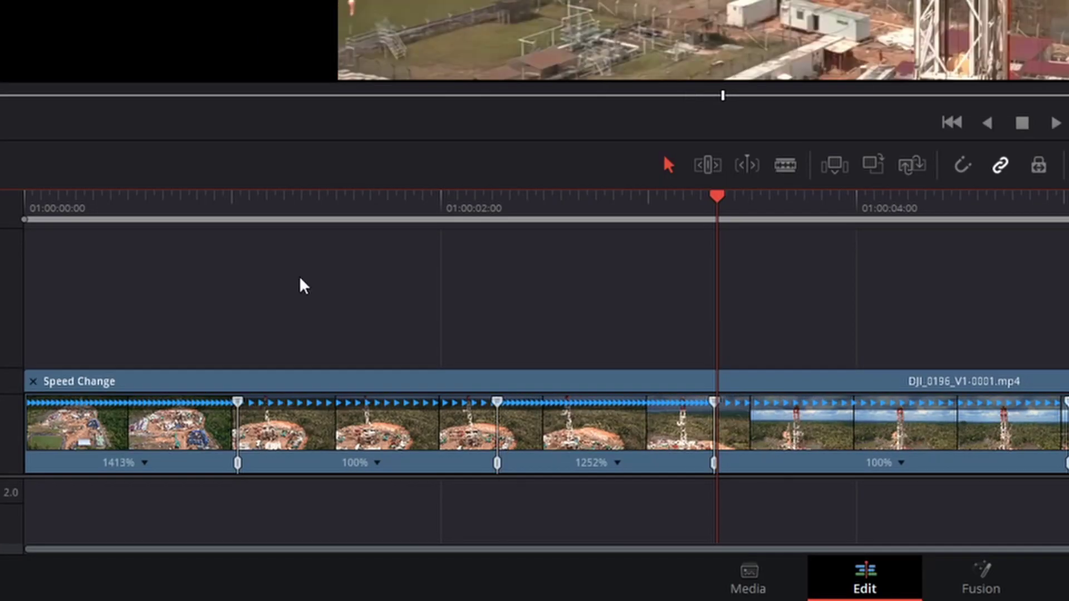
left_click(161, 207)
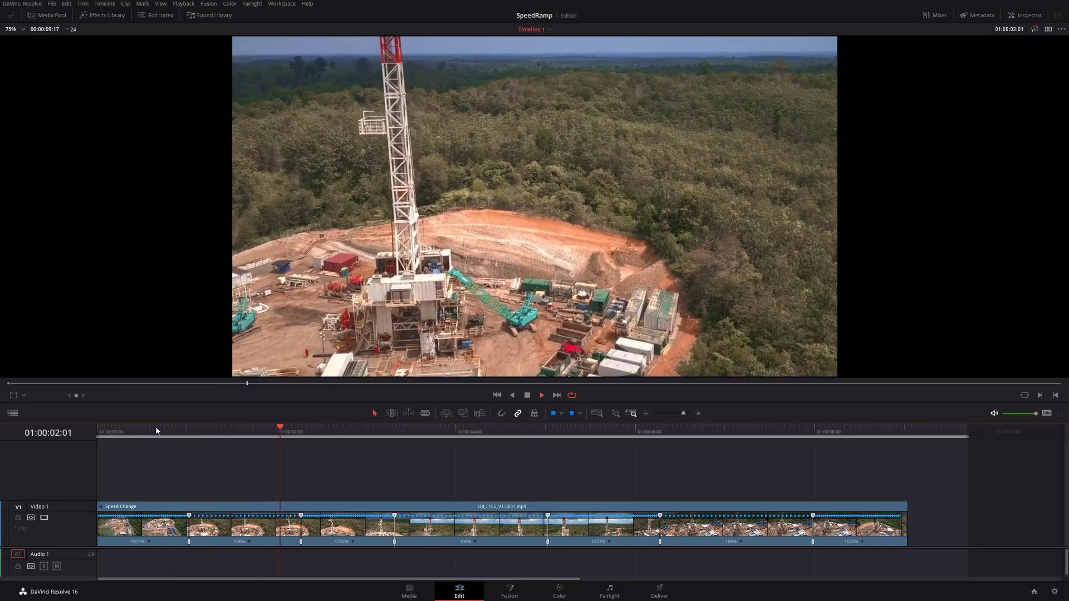
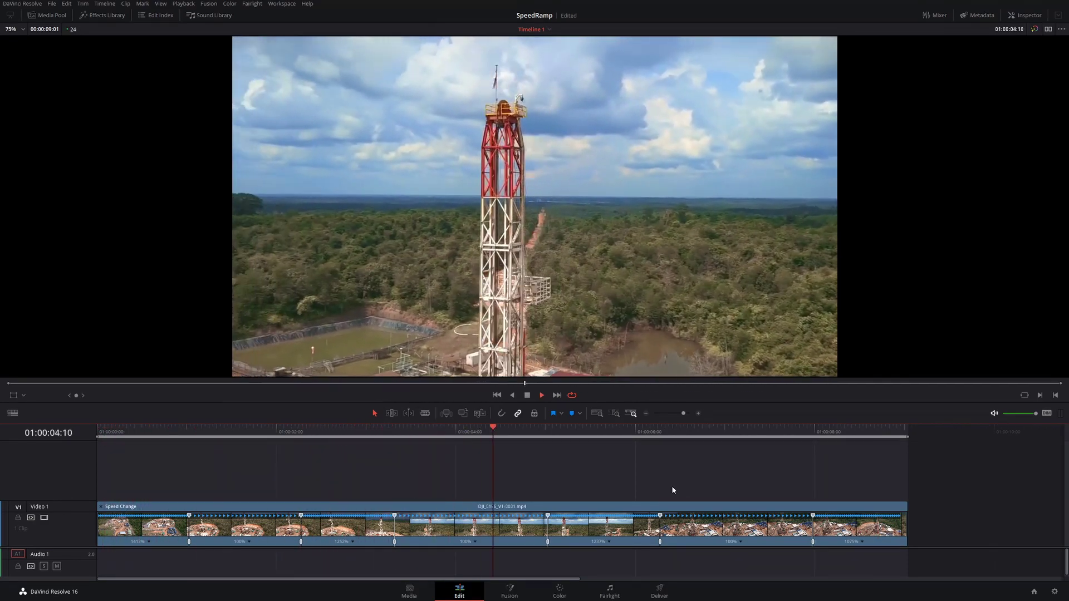
Play a range around the first speed point, marked from about 01:00:00:10 to 01:00:01:12, and clear the in and out marks
left_click(136, 433)
key("i")
left_click(232, 435)
key("o")
scroll(221, 476, "up", 3)
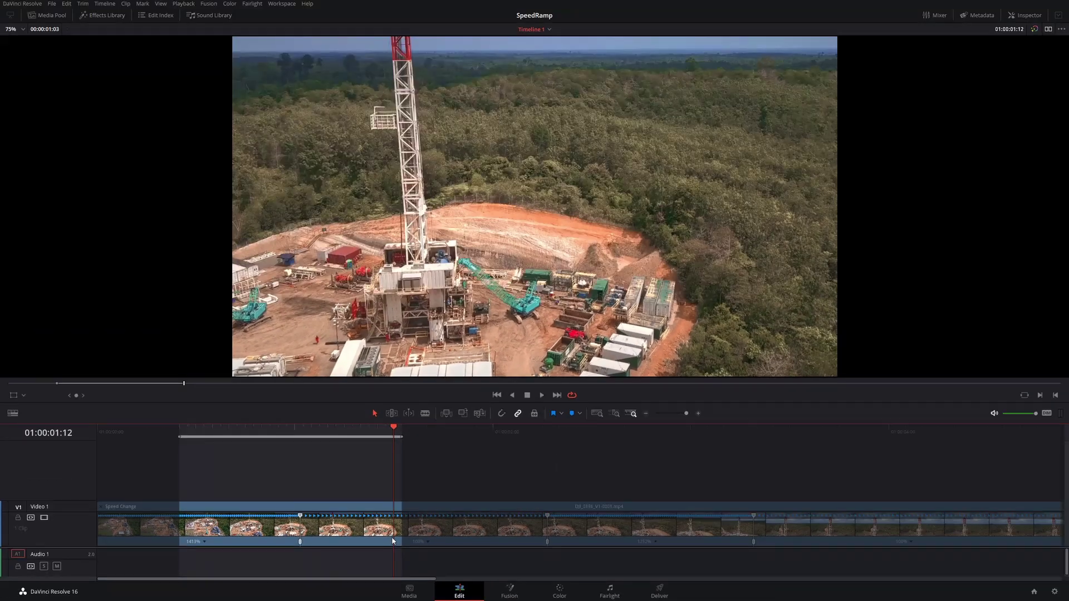
key("space")
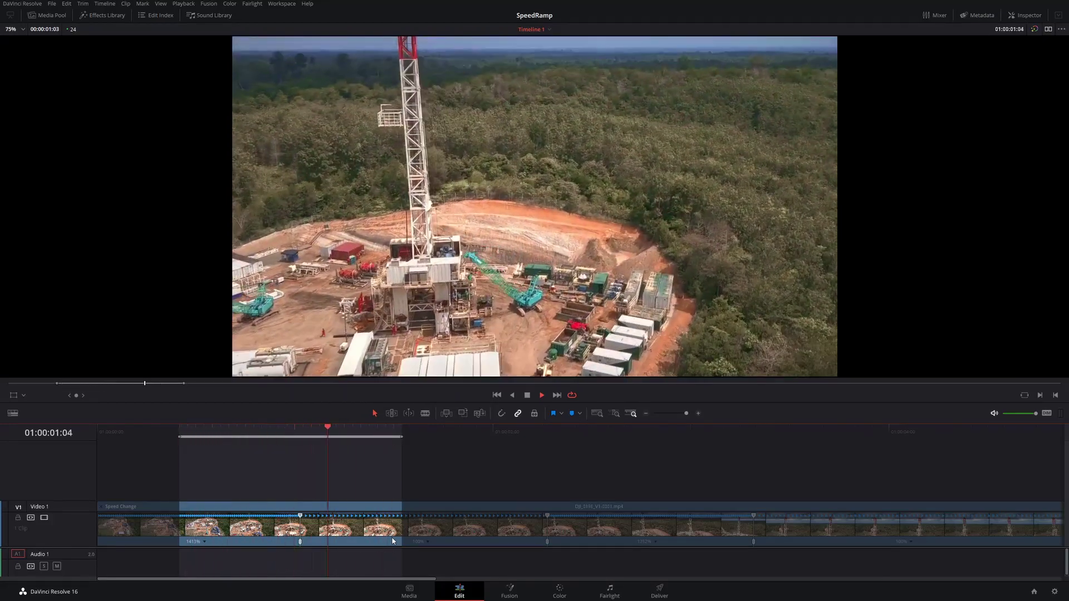
key("space")
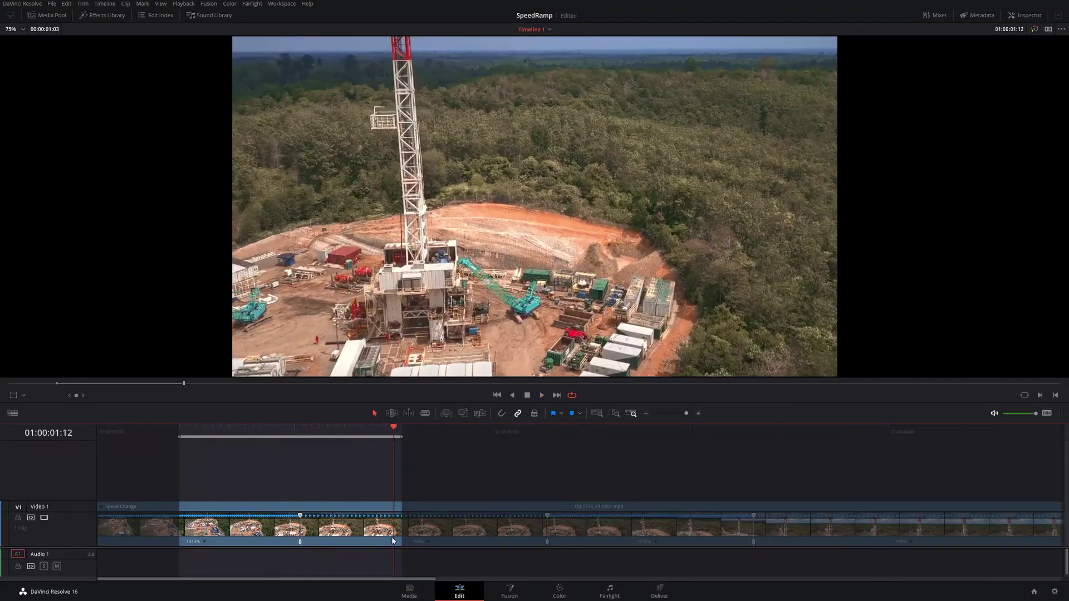
key("alt+x")
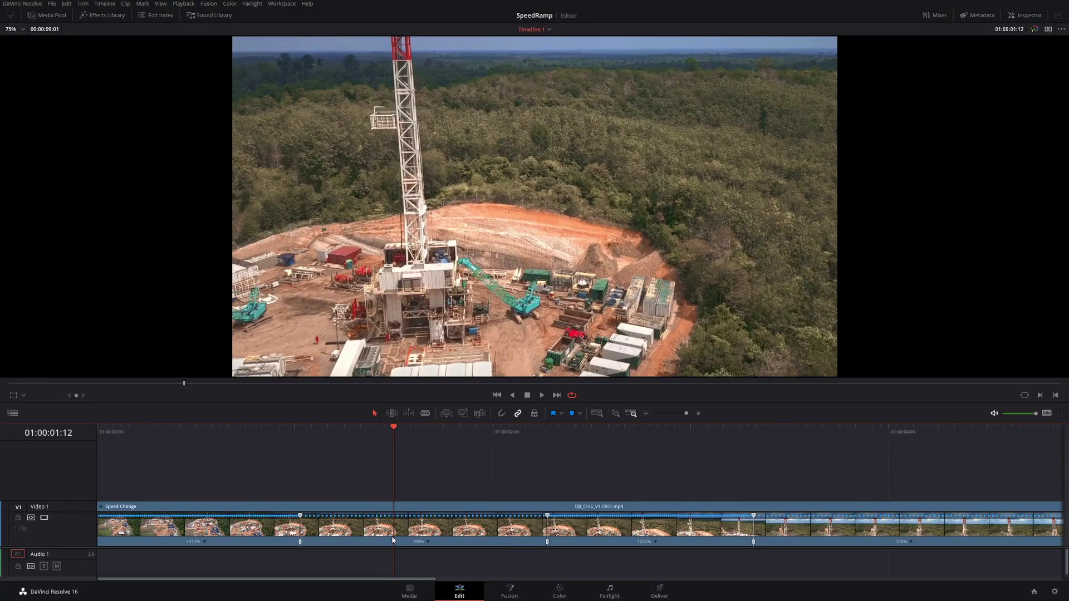
key("shift+z")
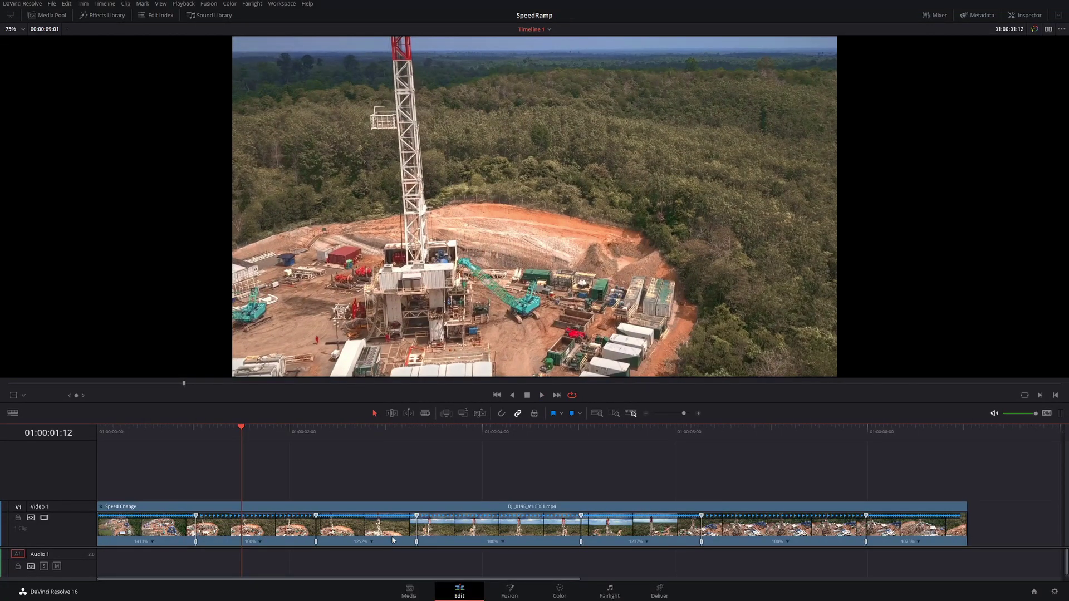
Show the clip's retime curve with Retime Speed displayed instead of Retime Frame, and raise the graph's upper limit to 2370%
right_click(390, 529)
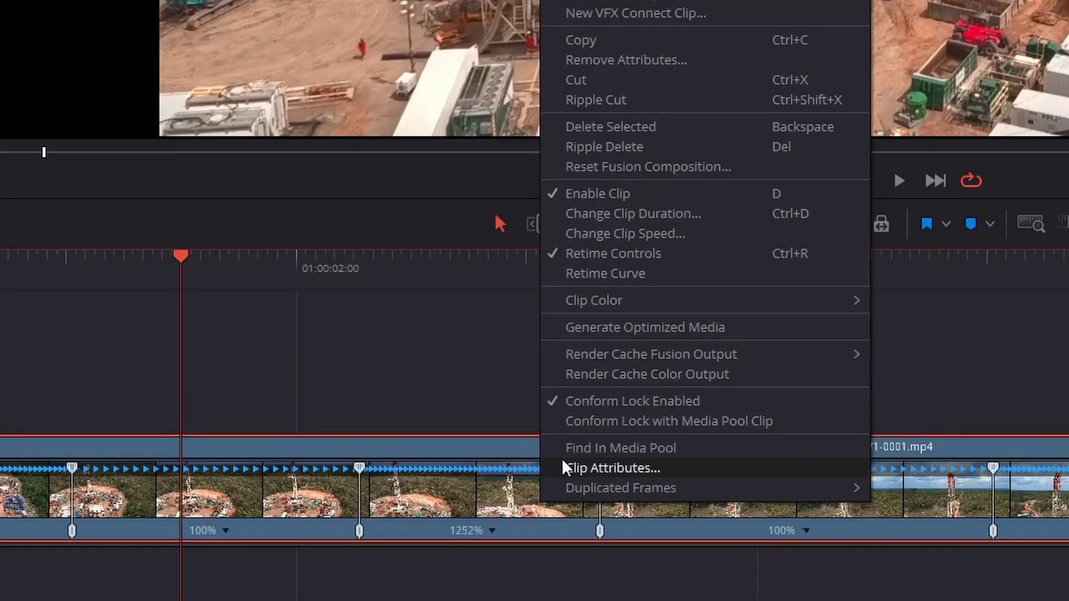
left_click(638, 281)
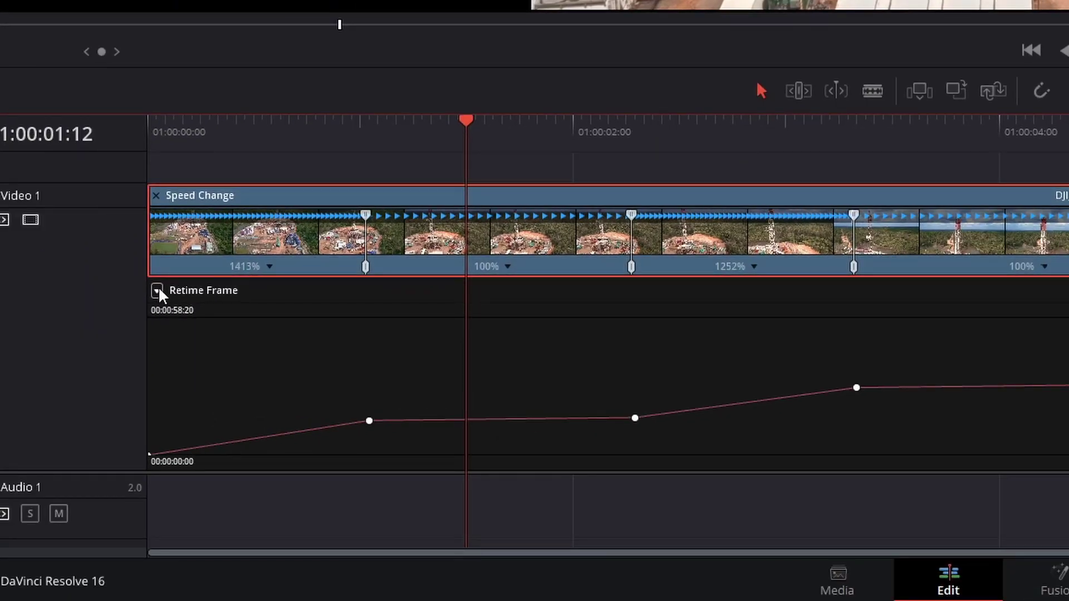
left_click(158, 290)
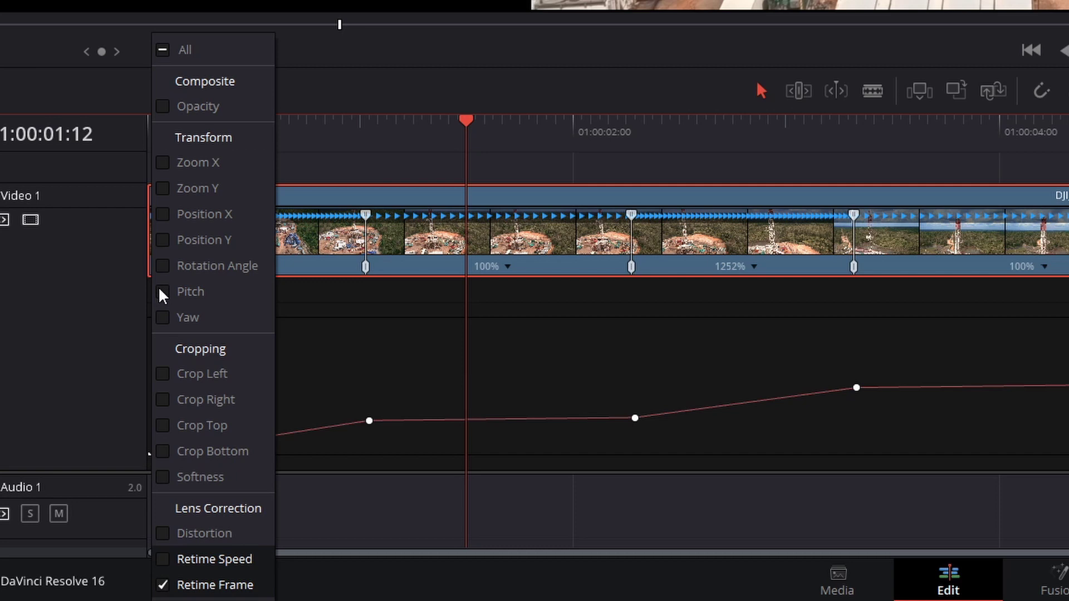
left_click(163, 559)
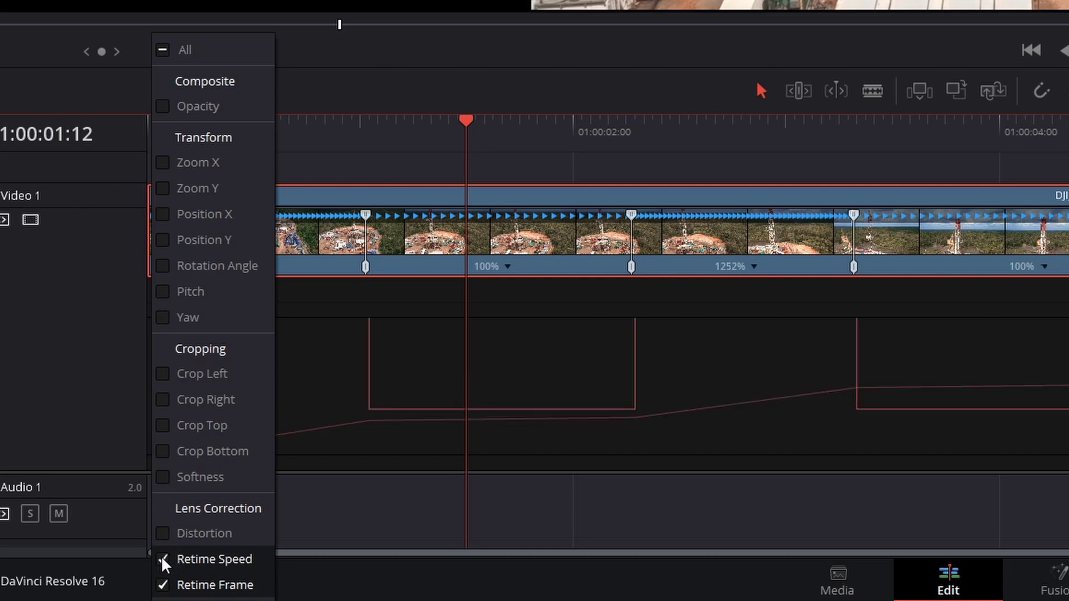
left_click(163, 586)
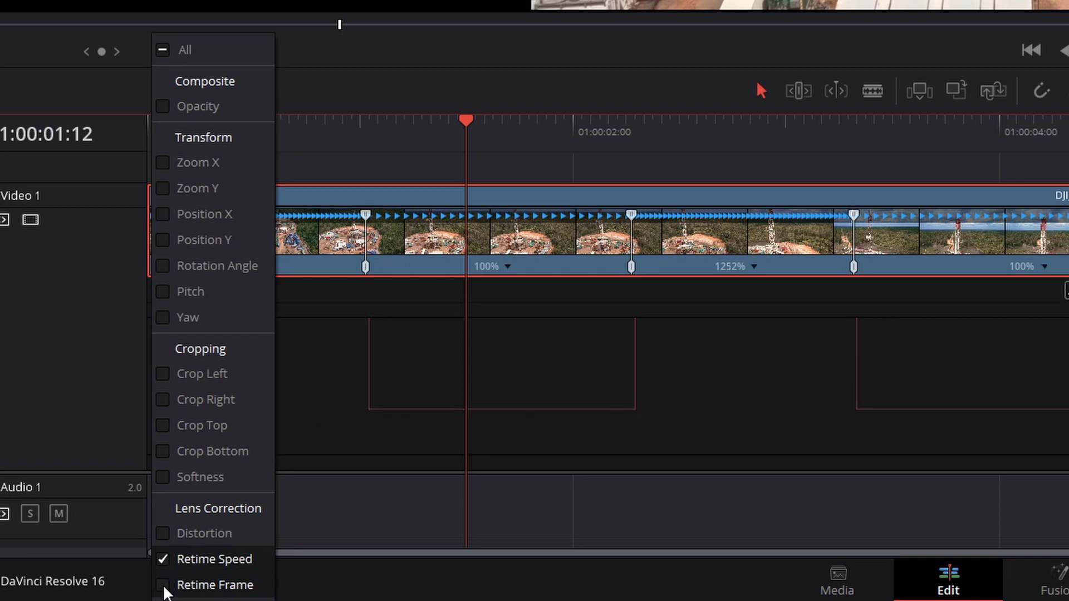
left_click(310, 405)
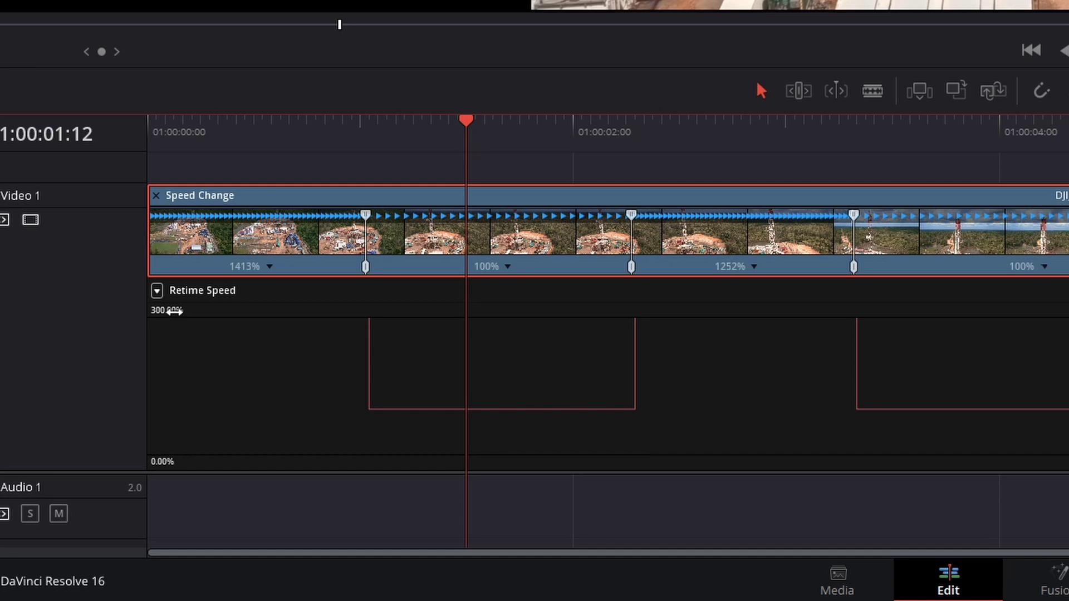
left_click_drag(174, 312, 358, 316)
left_click_drag(193, 471, 221, 474)
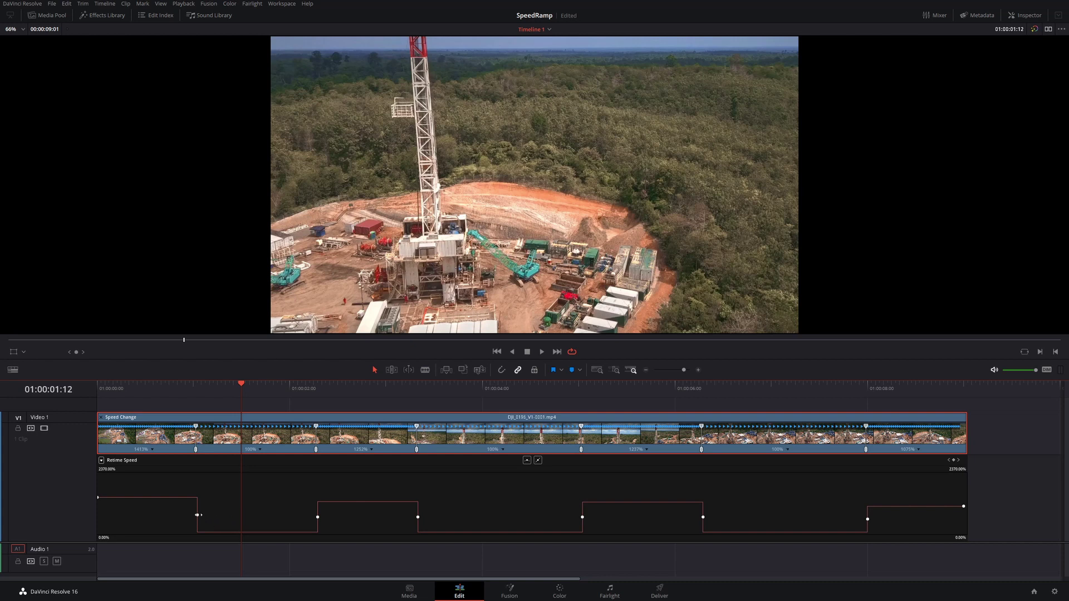
Try moving the first speed point with its keyframe on the curve and with its lower handle, undoing each change
left_click_drag(199, 515, 208, 516)
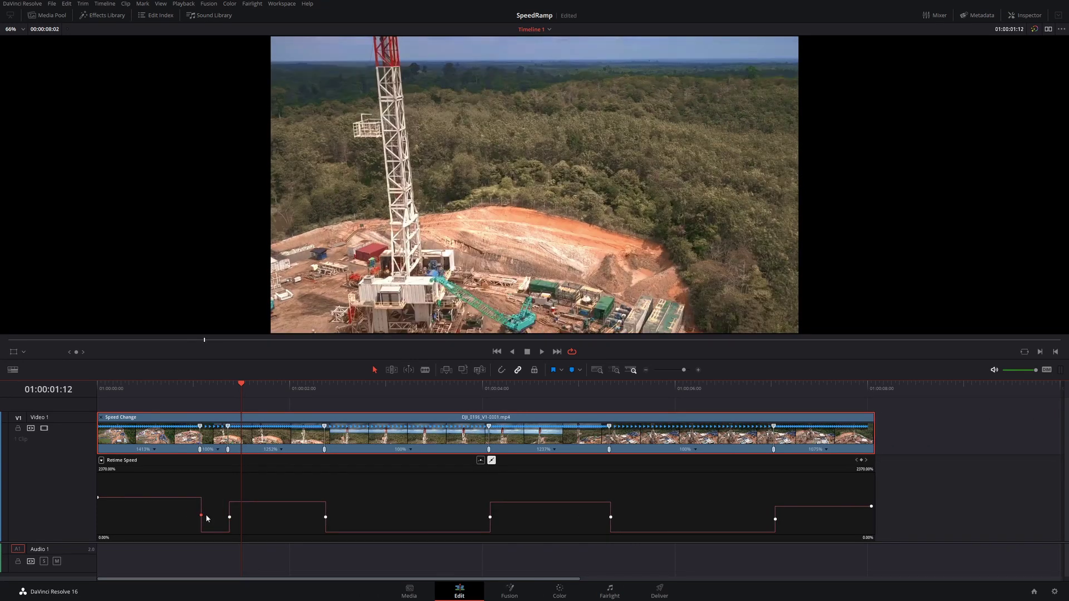
key("ctrl+z")
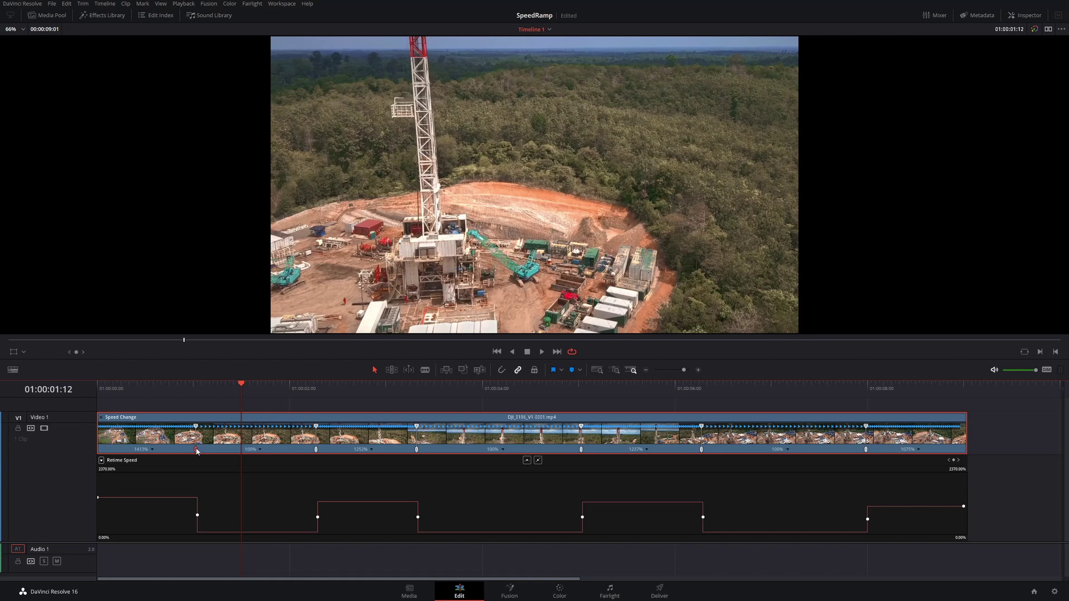
mouse_move(197, 449)
left_mouse_down()
mouse_move(207, 453)
mouse_move(187, 457)
left_mouse_up()
key("ctrl+z")
Try raising the first segment's line on the speed curve and moving the first speed point's upper handle, undoing each change
mouse_move(155, 495)
mouse_move(155, 496)
left_mouse_down()
mouse_move(144, 548)
mouse_move(143, 482)
left_mouse_up()
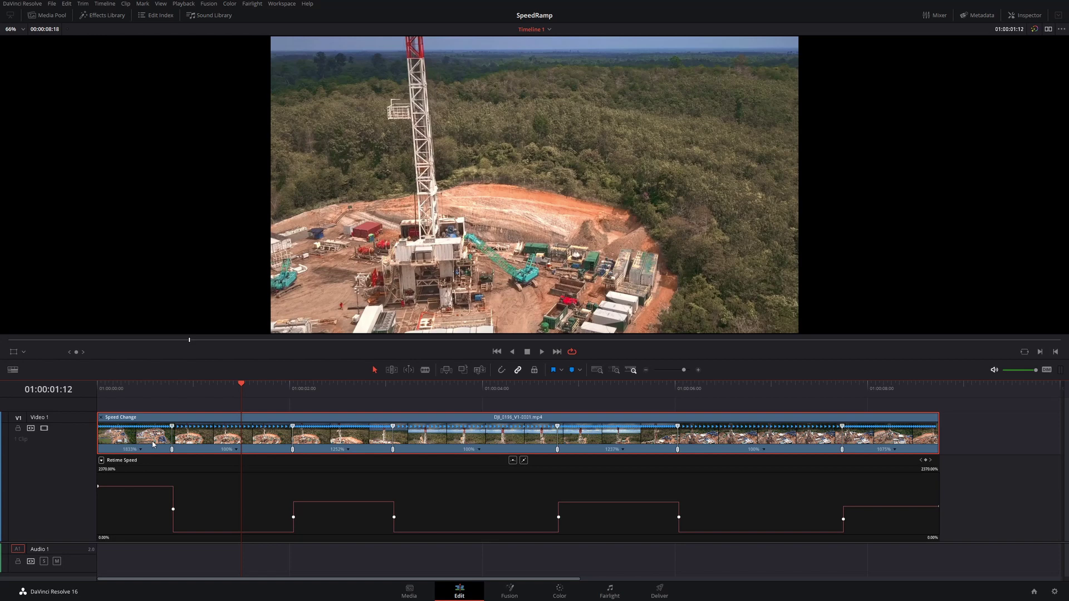
key("ctrl+z")
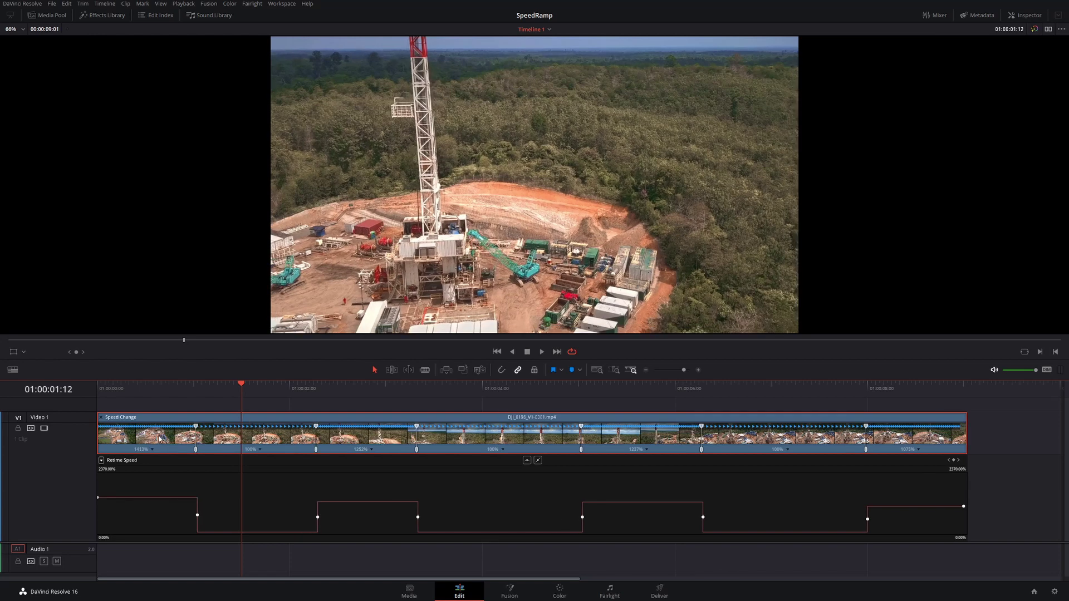
mouse_move(196, 427)
left_mouse_down()
mouse_move(163, 427)
mouse_move(217, 430)
mouse_move(159, 430)
mouse_move(202, 435)
left_mouse_up()
key("ctrl+z")
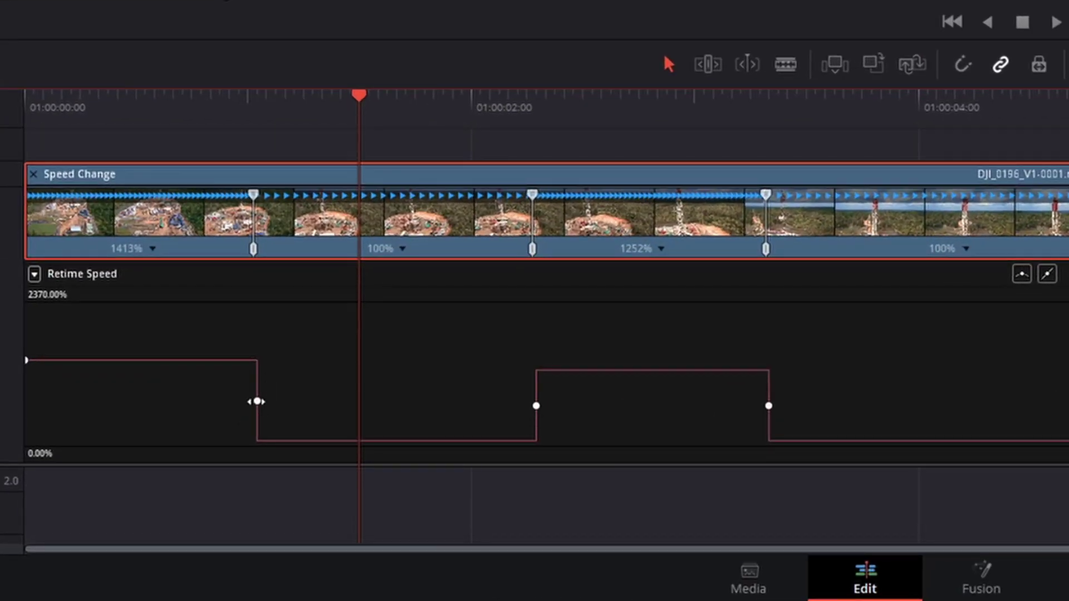
Turn the first speed point on the curve into a smooth Bezier transition and widen its handles to span about 01:00:00:08 to 01:00:01:17
left_click(256, 401)
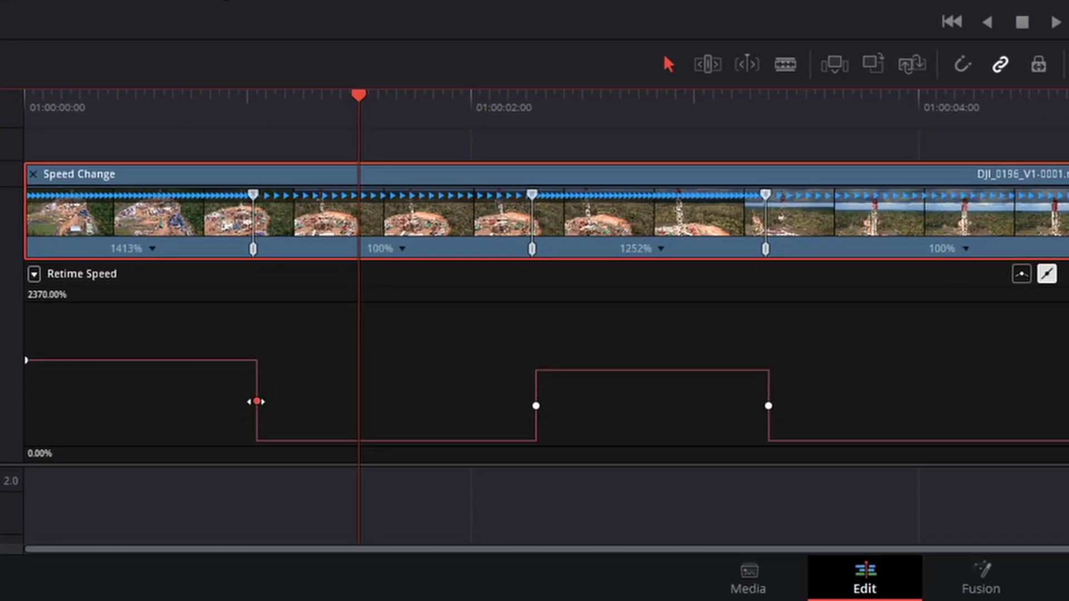
left_click(1021, 276)
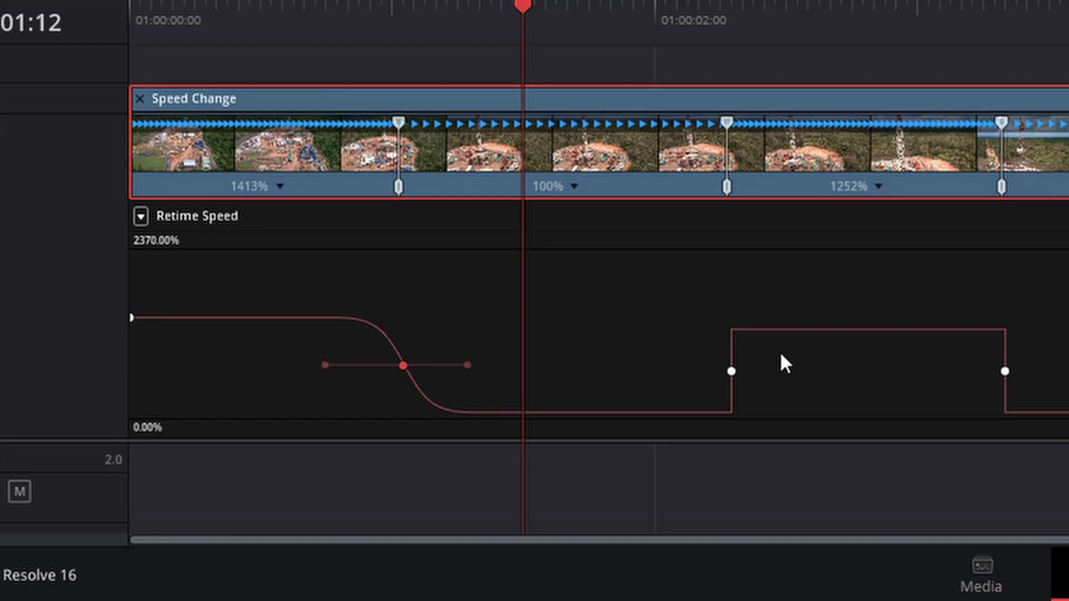
left_click_drag(467, 367, 396, 370)
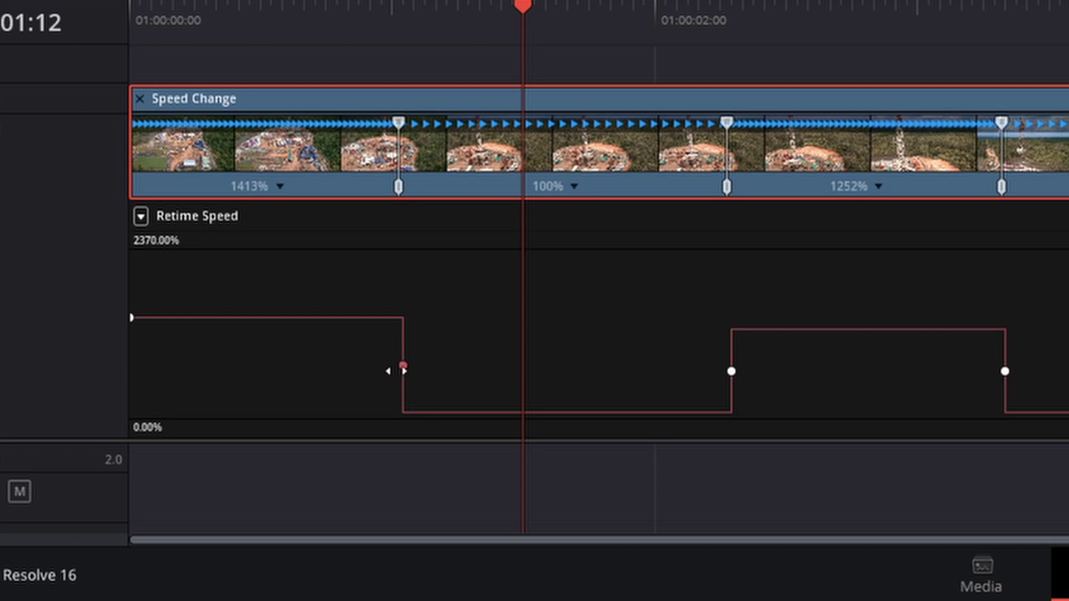
left_click_drag(396, 371, 579, 360)
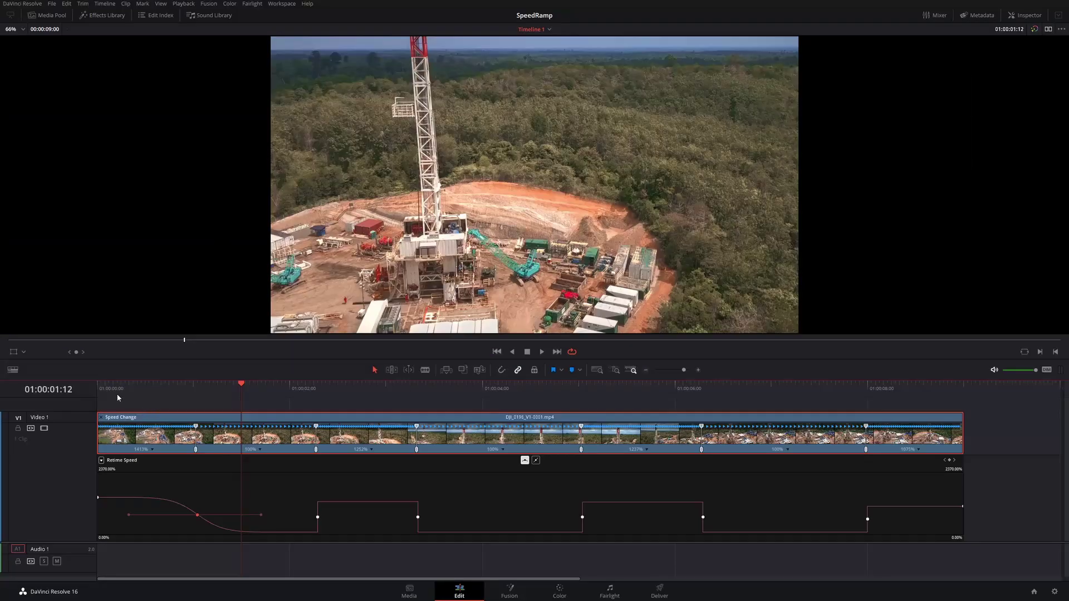
Play the clip repeatedly from near its start to check the smoothed first speed transition
left_click(105, 390)
key("space")
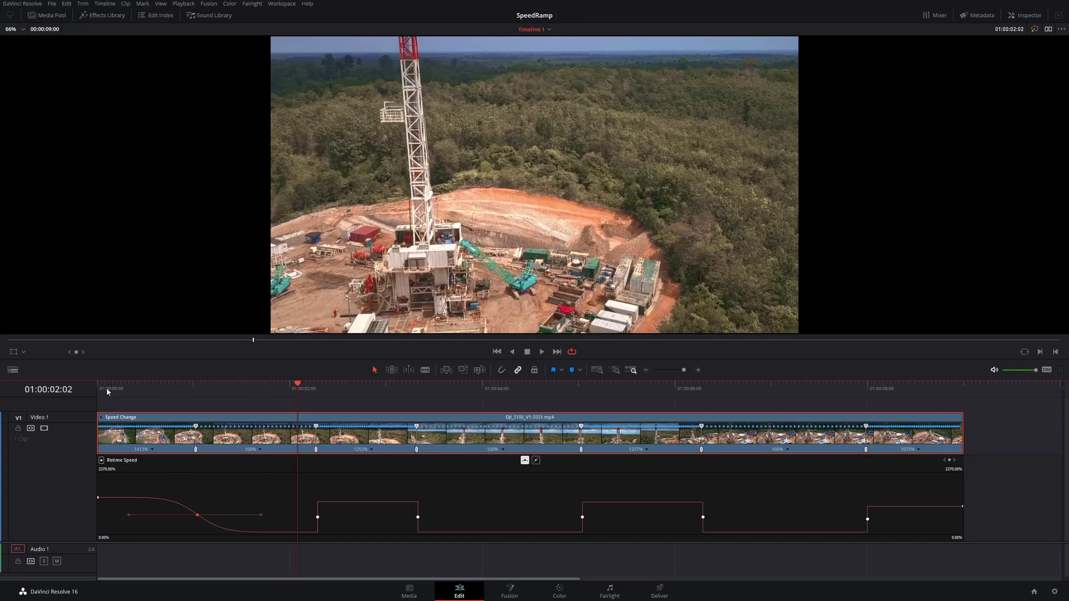
left_click(105, 389)
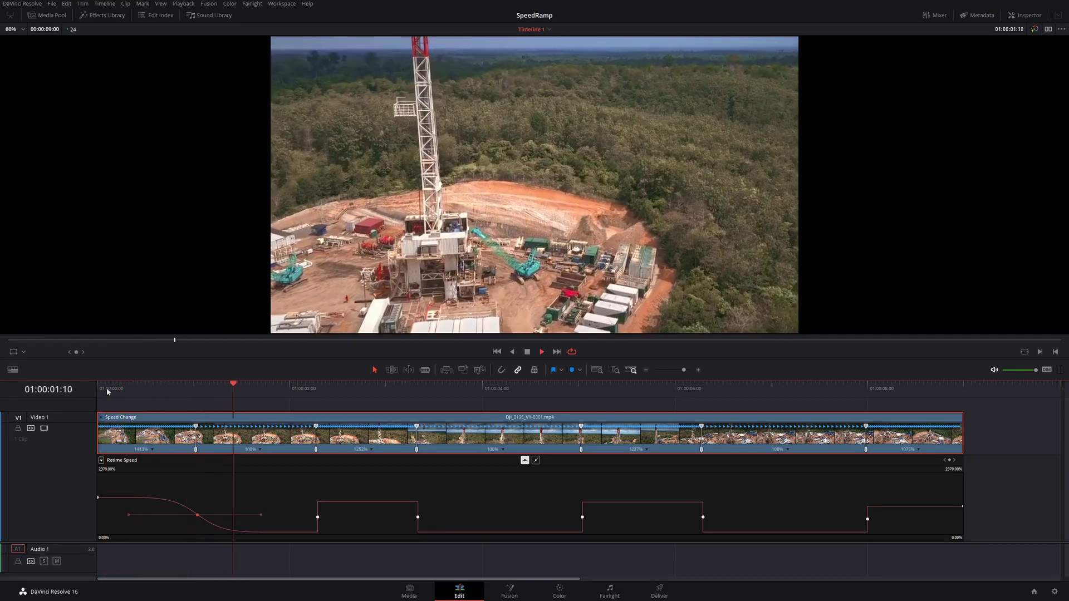
left_click(106, 388)
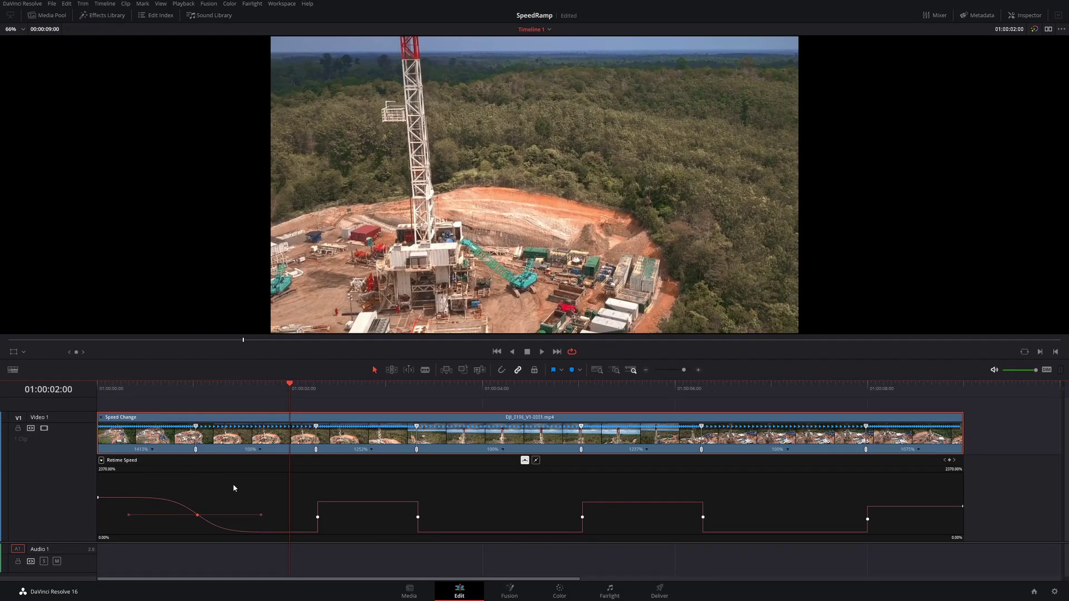
Smooth the second speed point with widened curve handles, play the transition, and shorten the handles slightly
left_click(318, 517)
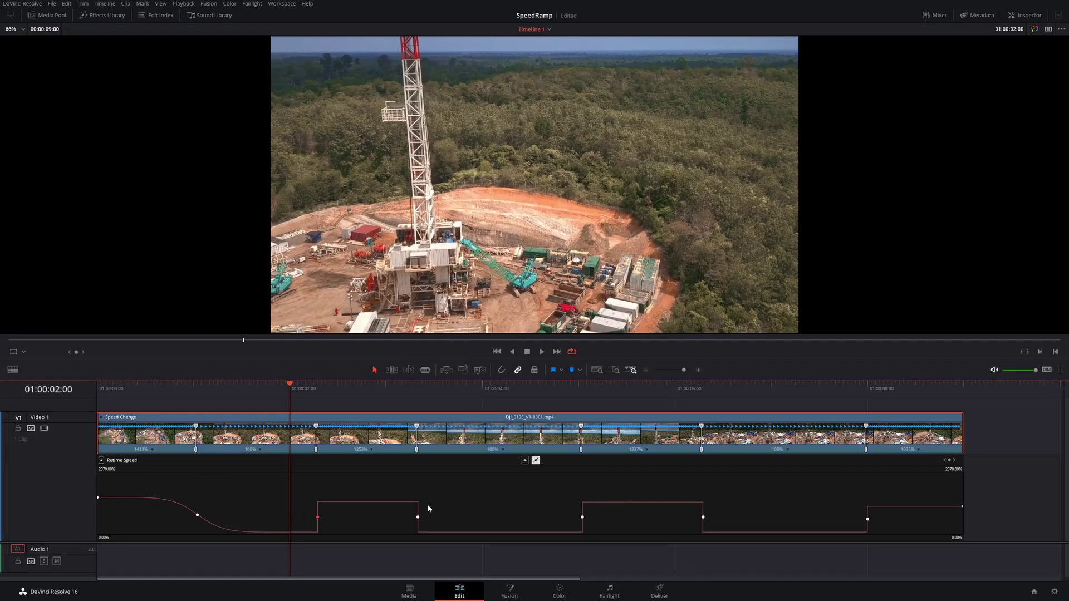
left_click(525, 460)
left_click_drag(291, 517, 273, 517)
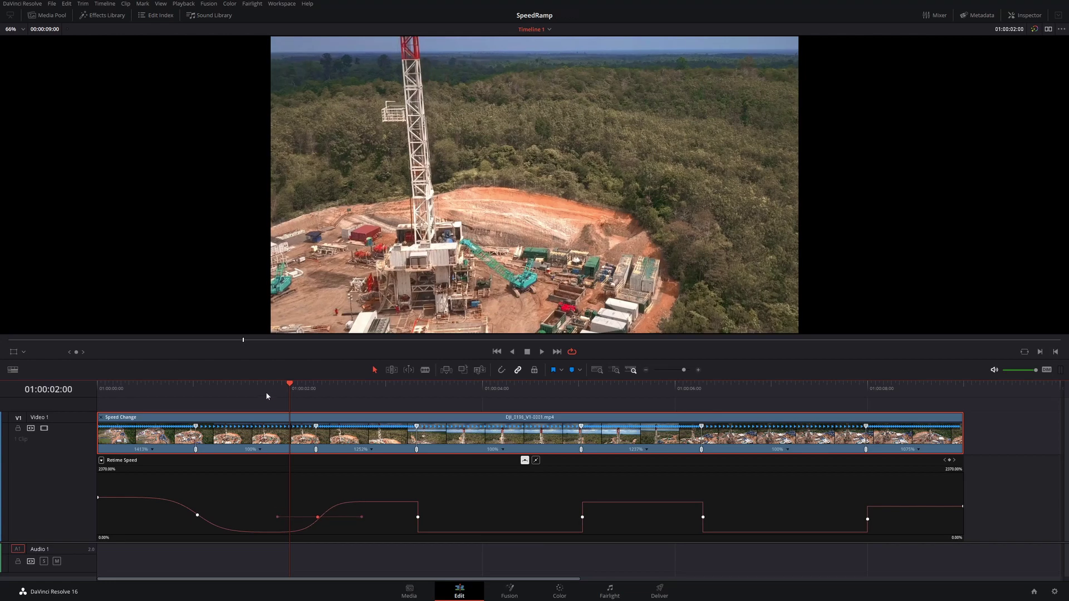
left_click(246, 384)
key("space")
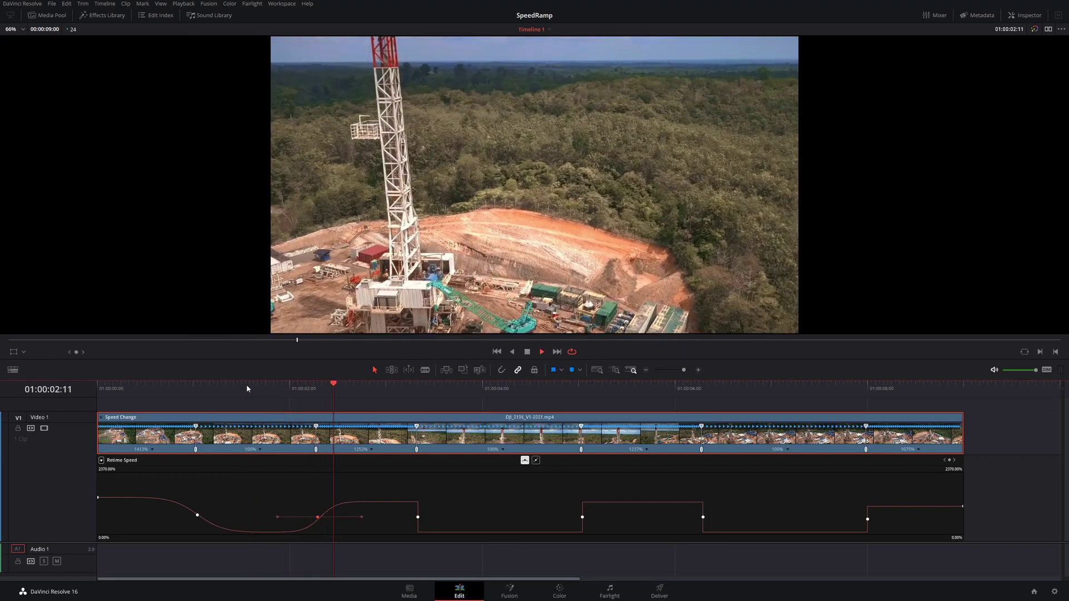
key("space")
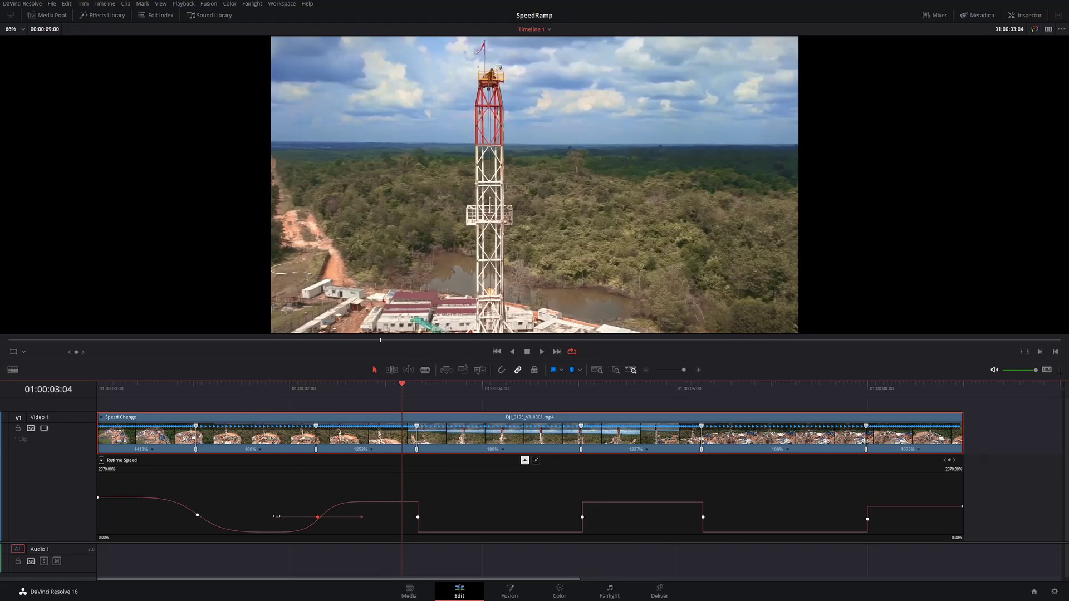
left_click(280, 517)
left_click_drag(280, 517, 285, 517)
Smooth the third and fourth speed points on the curve and widen each one's handles for a more gradual transition
left_click(416, 517)
left_click(524, 460)
left_click_drag(445, 517, 450, 517)
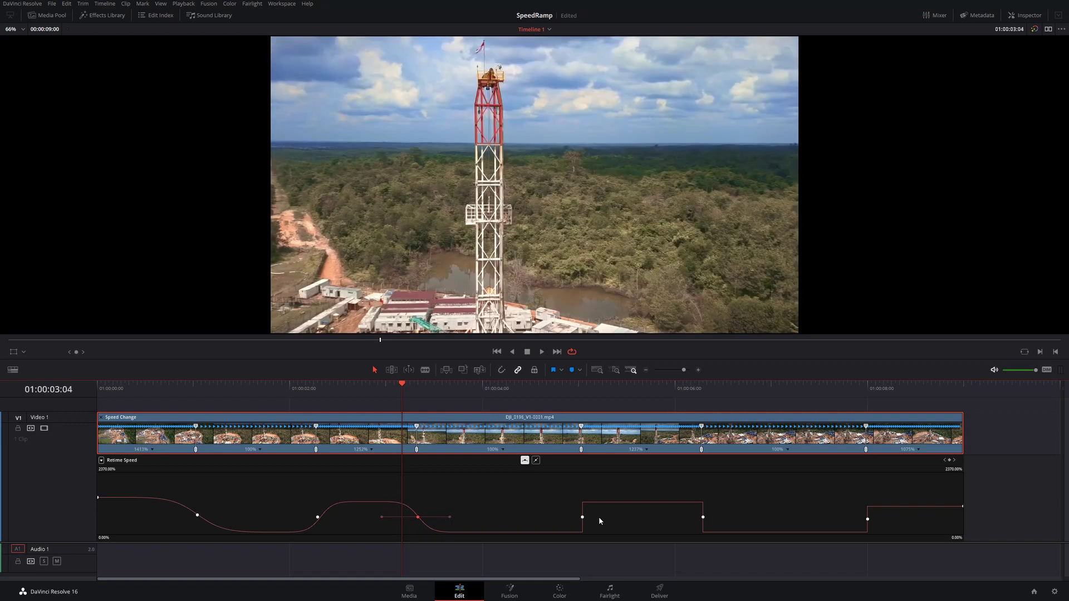
left_click(583, 518)
left_click(525, 460)
left_click_drag(557, 518, 534, 517)
Smooth the fifth and sixth speed points on the curve with widened handles, and play back the whole ramped clip
left_click(703, 517)
left_click(525, 460)
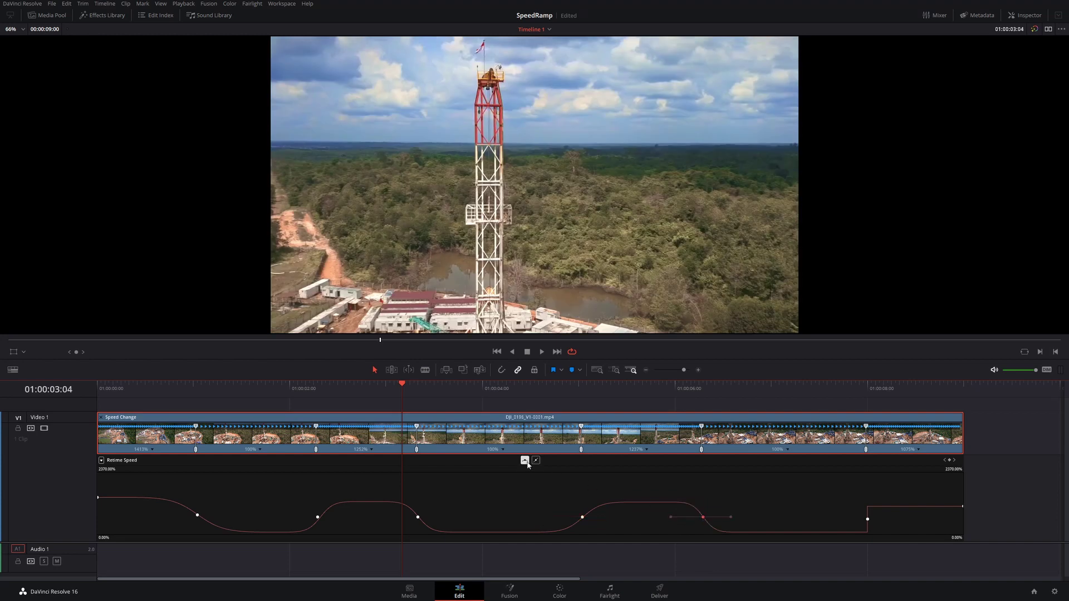
left_click_drag(671, 517, 658, 517)
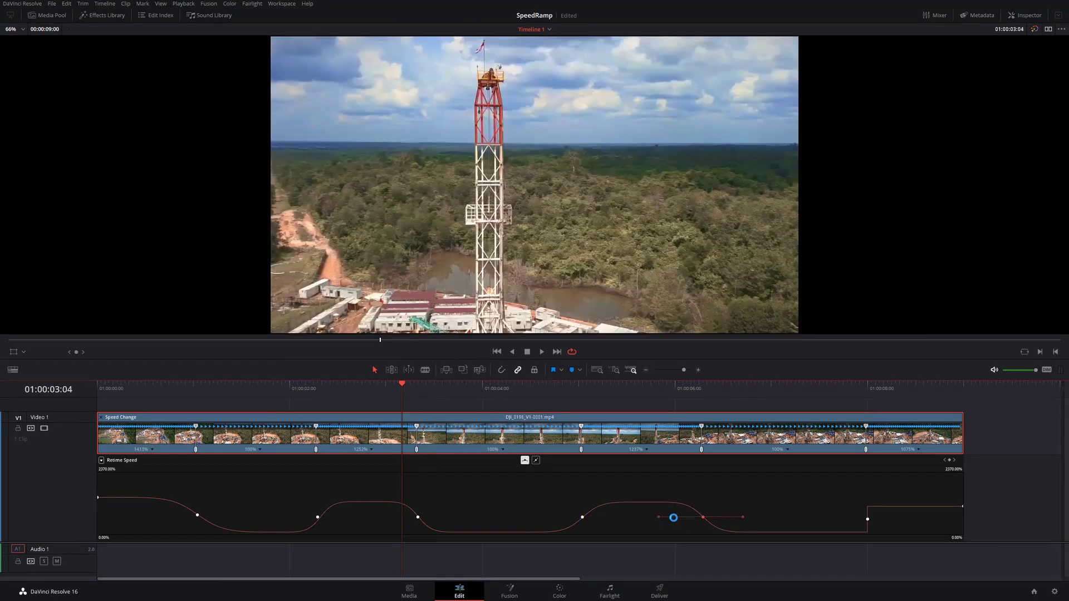
left_click(867, 519)
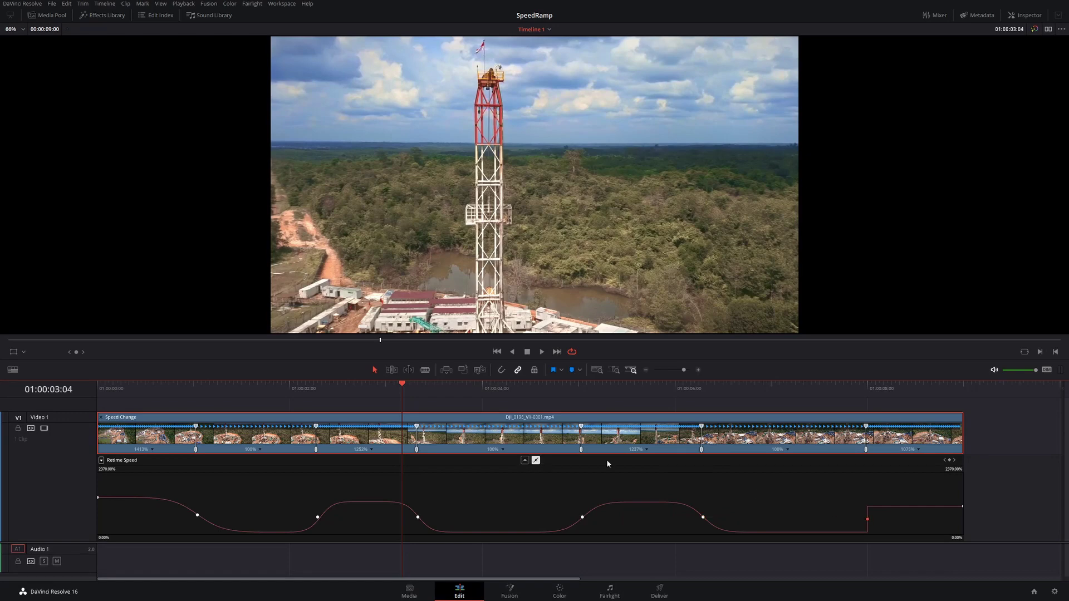
left_click(525, 460)
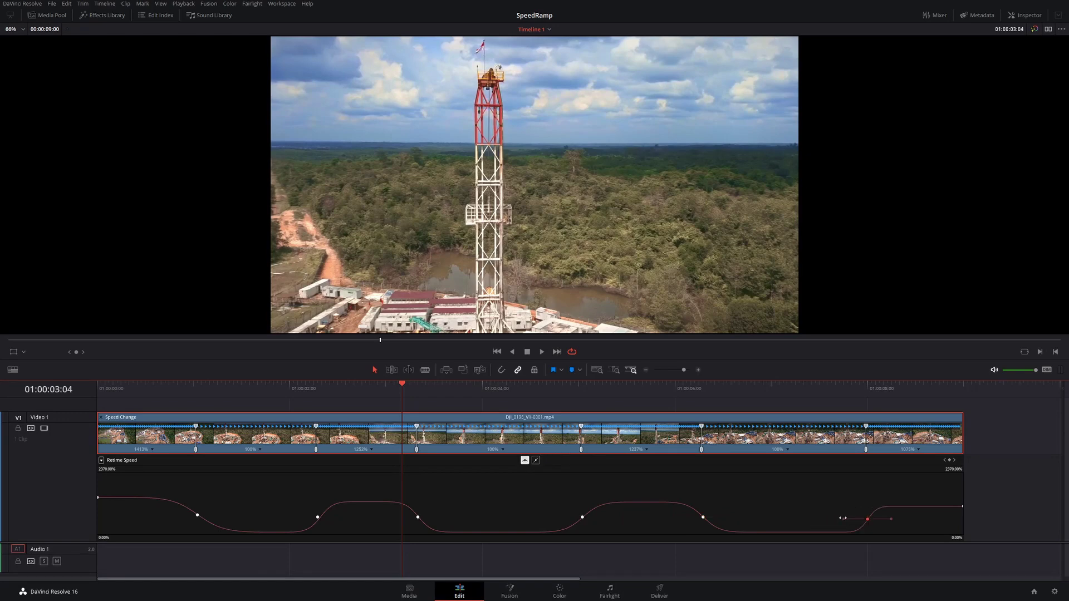
left_click_drag(844, 518, 824, 518)
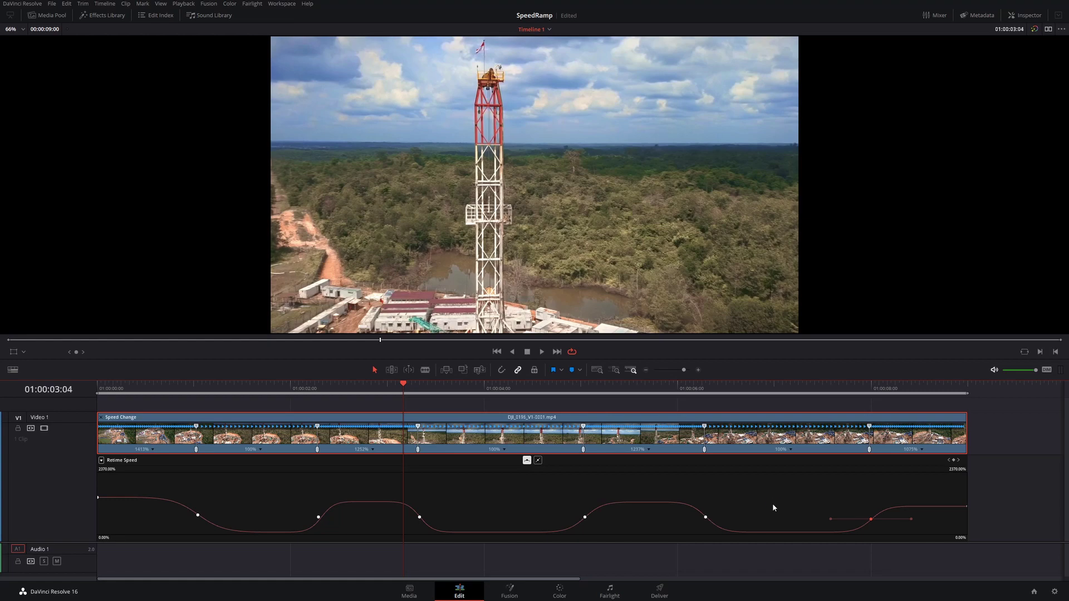
key("space")
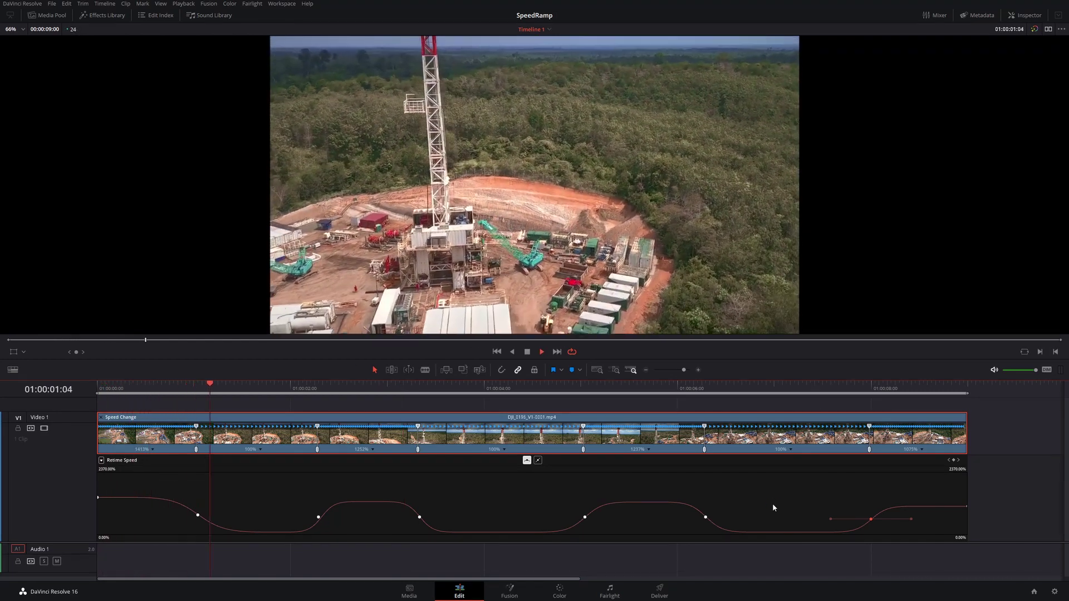